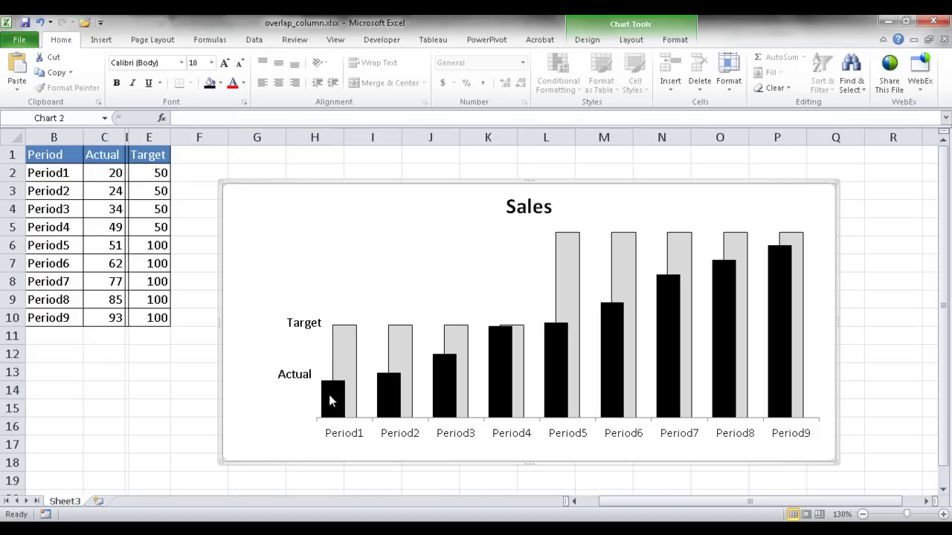
Step: Add a new worksheet to the workbook and zoom it in to 130%
{"action": "mouse_move", "coordinate": [338, 355]}
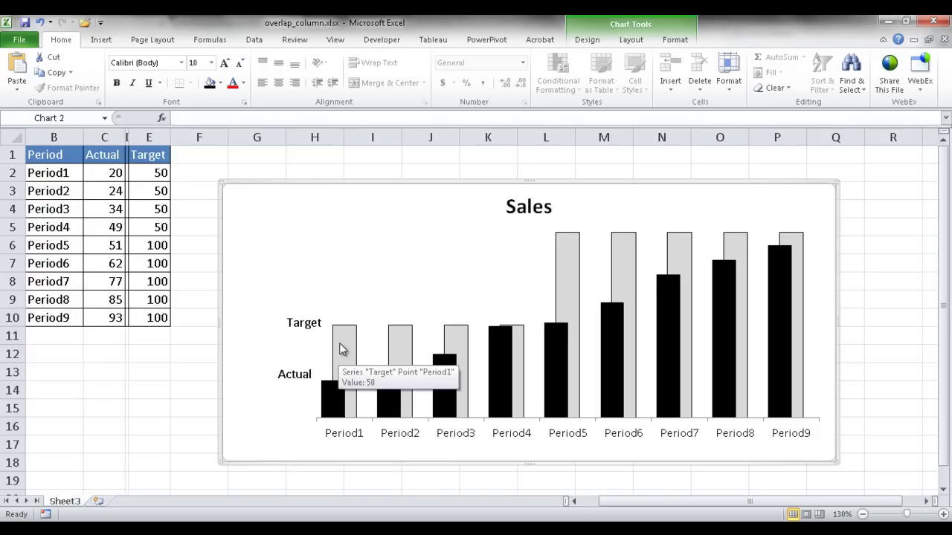
{"action": "mouse_move", "coordinate": [333, 399]}
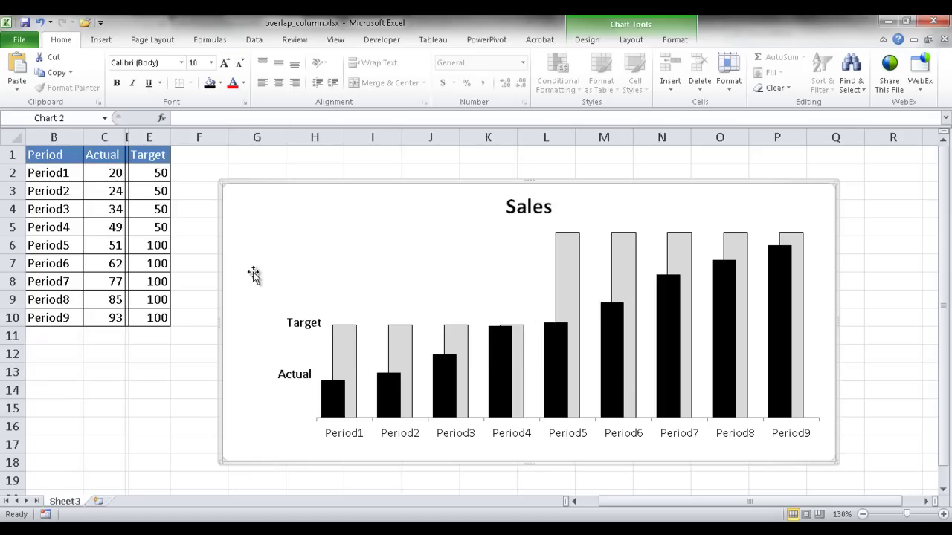
{"action": "left_click", "coordinate": [99, 501]}
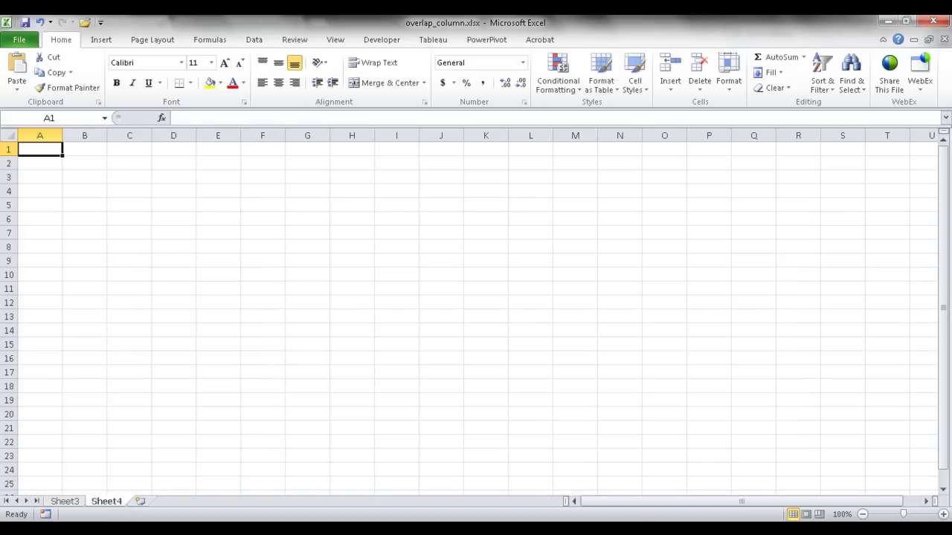
{"action": "left_click", "coordinate": [942, 515]}
{"action": "left_click", "coordinate": [942, 514]}
{"action": "left_click", "coordinate": [942, 514]}
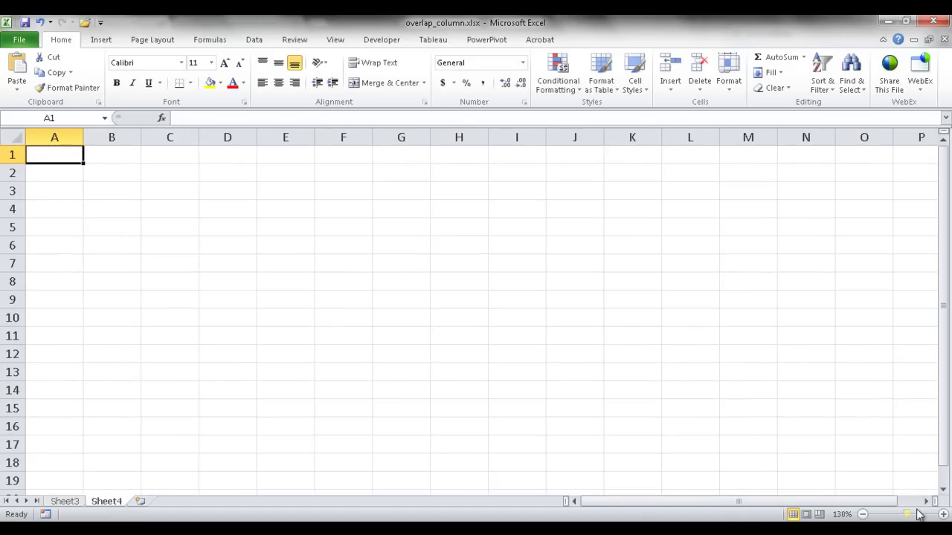
Step: Copy the Period, Actual and Target columns with their headers from Sheet3 and paste them at cell A1 of Sheet4
{"action": "left_click", "coordinate": [63, 501]}
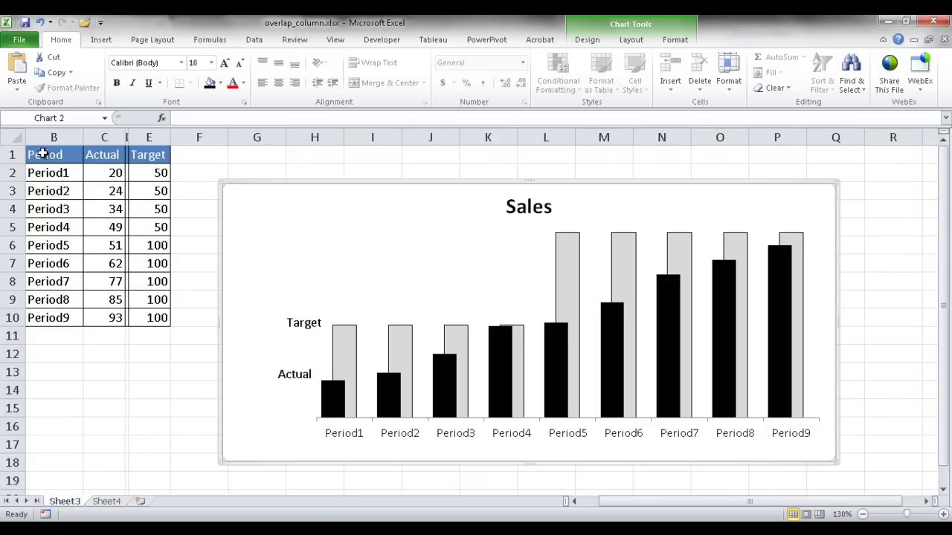
{"action": "left_click_drag", "start_coordinate": [44, 155], "coordinate": [89, 317]}
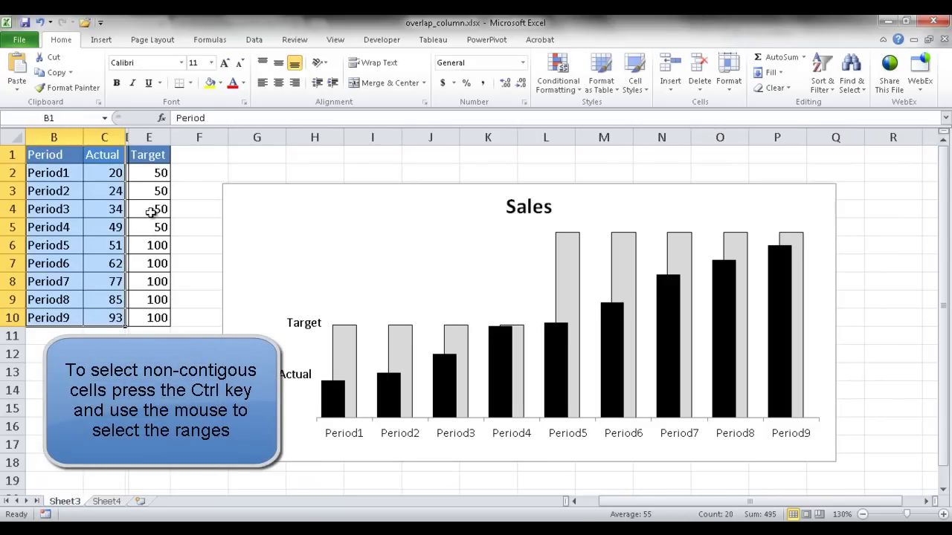
{"action": "left_click_drag", "start_coordinate": [161, 160], "coordinate": [157, 310]}
{"action": "key", "text": "ctrl+c"}
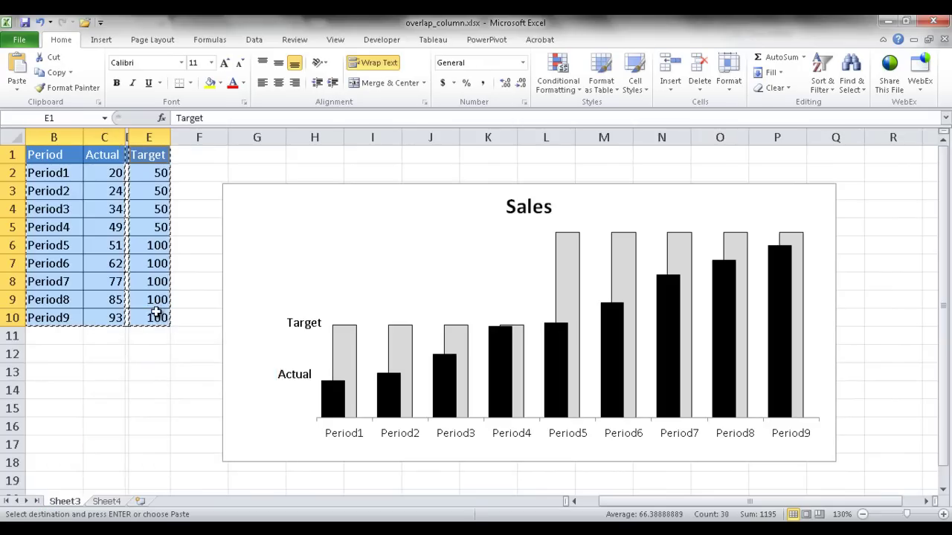
{"action": "left_click", "coordinate": [108, 501]}
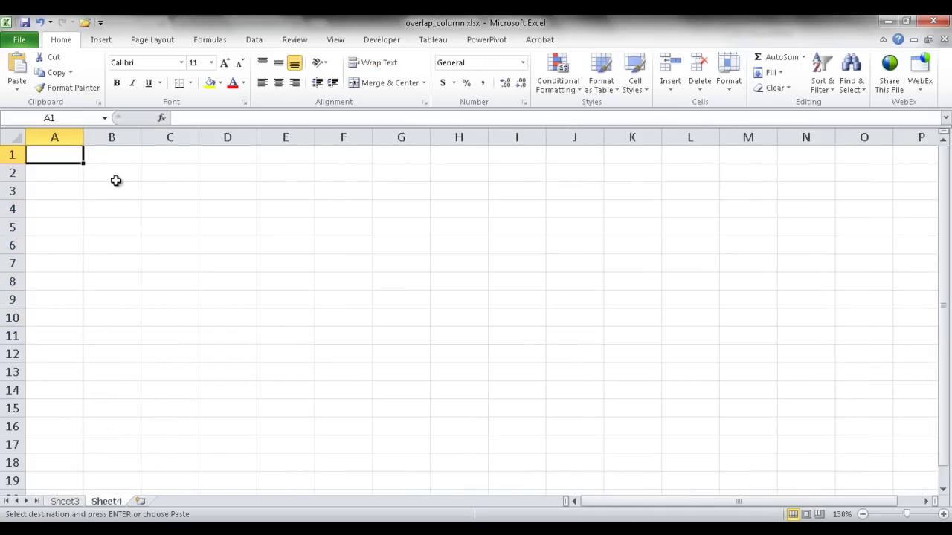
{"action": "key", "text": "ctrl+v"}
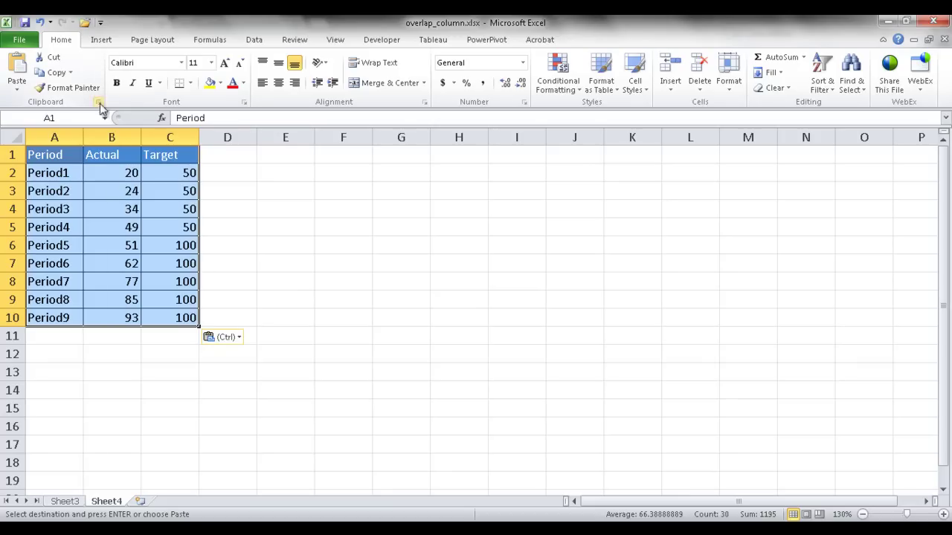
Step: Insert a 2-D clustered column chart from the pasted data, place it beside the table and enlarge it to about columns E to N
{"action": "left_click", "coordinate": [101, 39]}
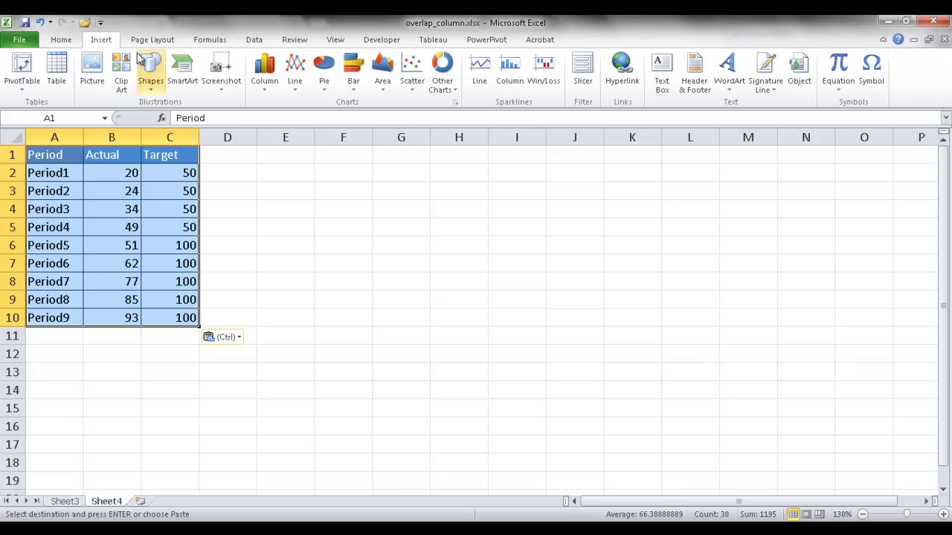
{"action": "left_click", "coordinate": [261, 71]}
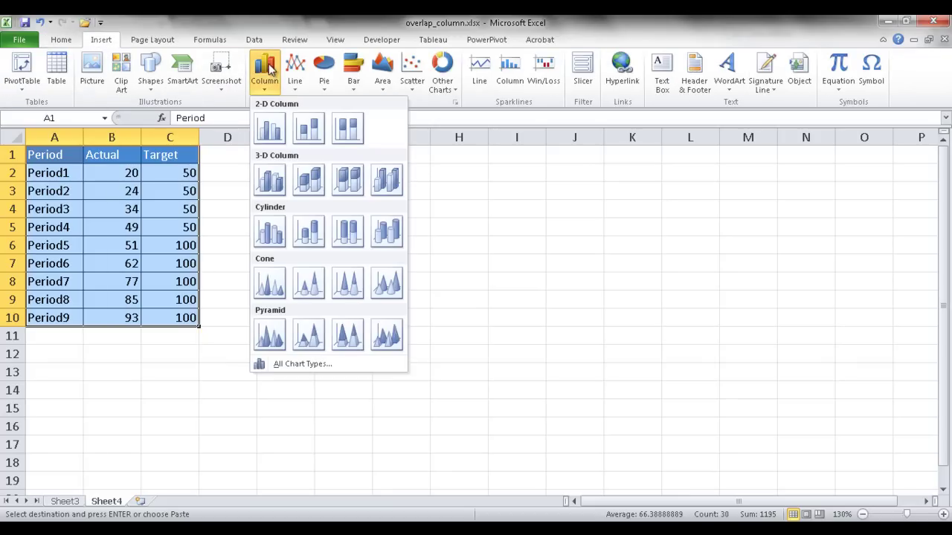
{"action": "left_click", "coordinate": [273, 132]}
{"action": "left_click_drag", "start_coordinate": [411, 204], "coordinate": [395, 170]}
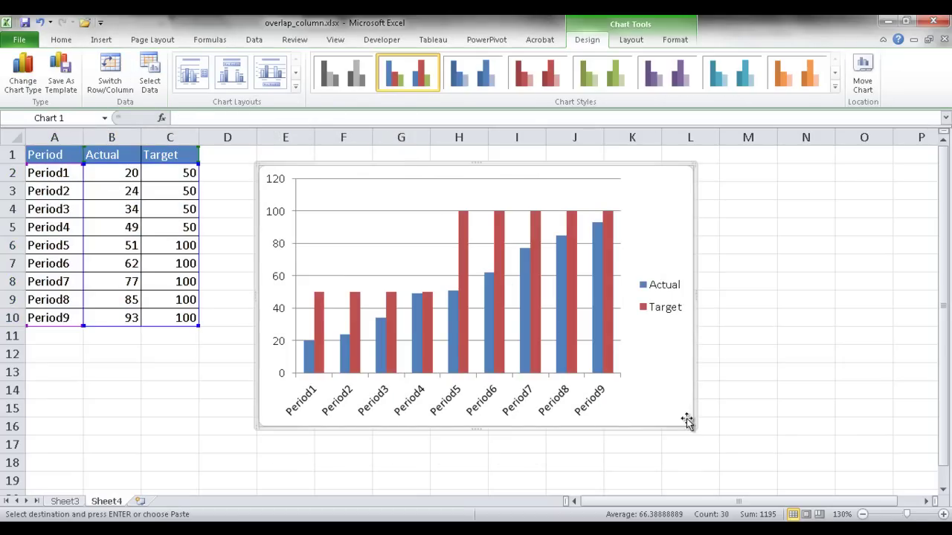
{"action": "left_click_drag", "start_coordinate": [694, 427], "coordinate": [840, 457]}
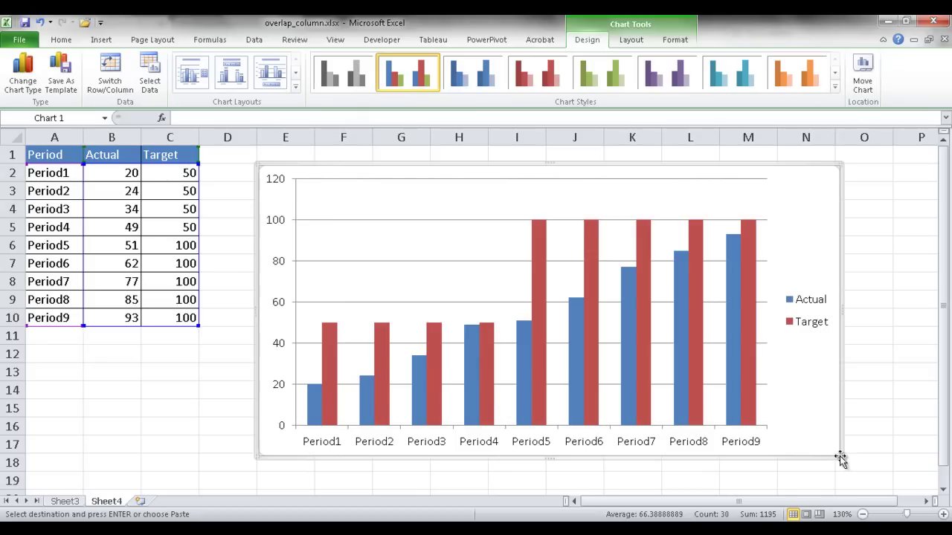
Step: Delete the chart's horizontal gridlines and set the legend position to Bottom
{"action": "left_click", "coordinate": [508, 222]}
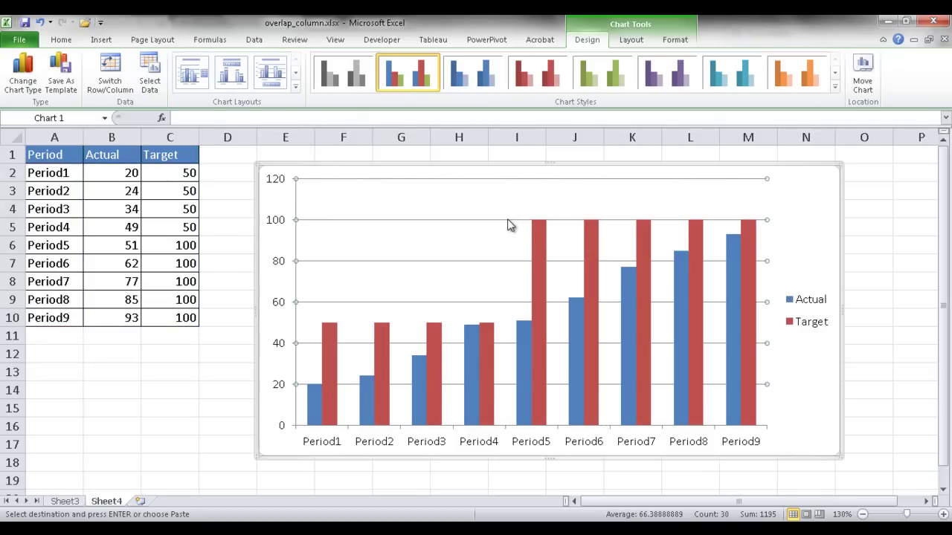
{"action": "key", "text": "Delete"}
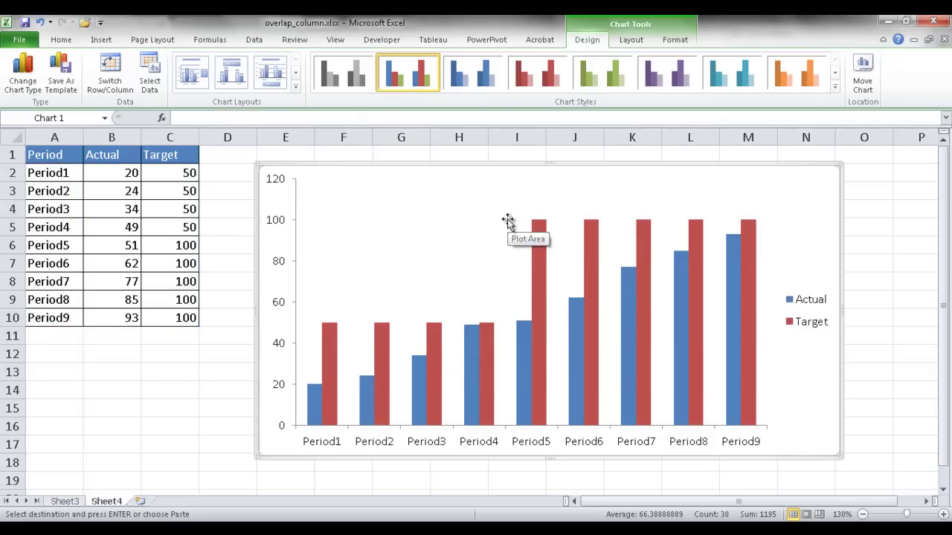
{"action": "left_click", "coordinate": [800, 327]}
{"action": "right_click", "coordinate": [801, 327]}
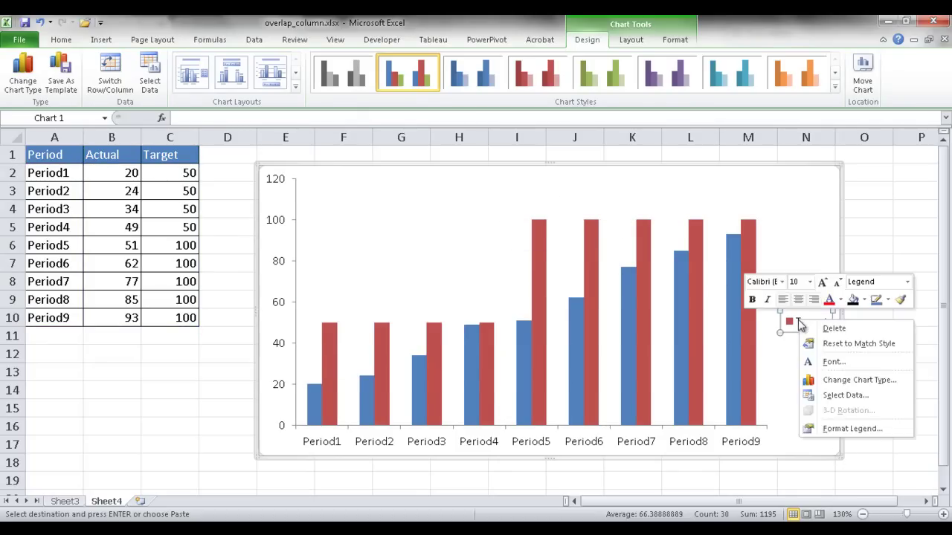
{"action": "left_click", "coordinate": [852, 428]}
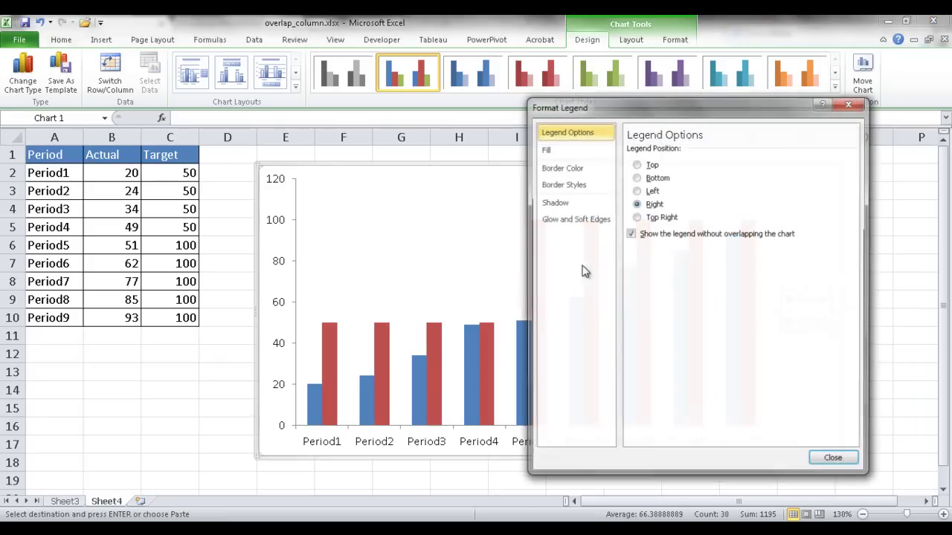
{"action": "left_click", "coordinate": [640, 178]}
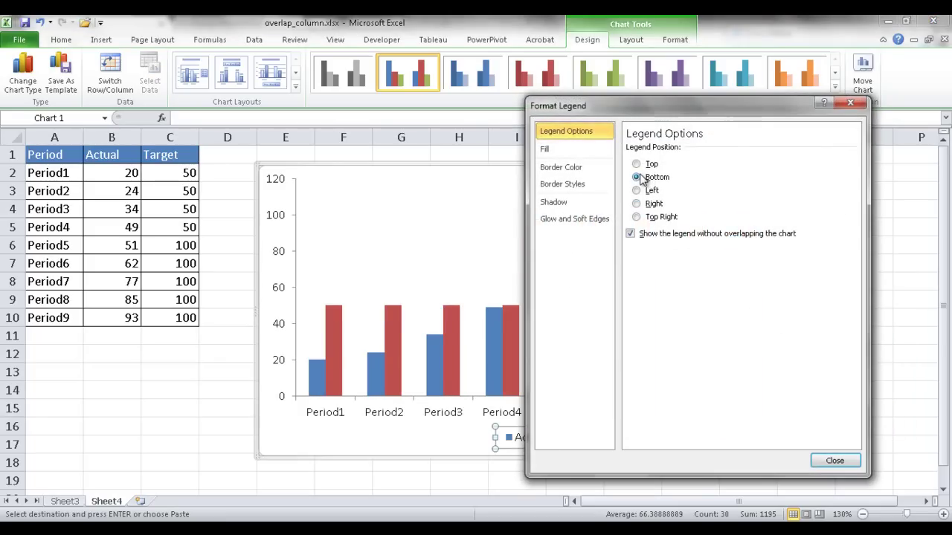
{"action": "left_click", "coordinate": [833, 461]}
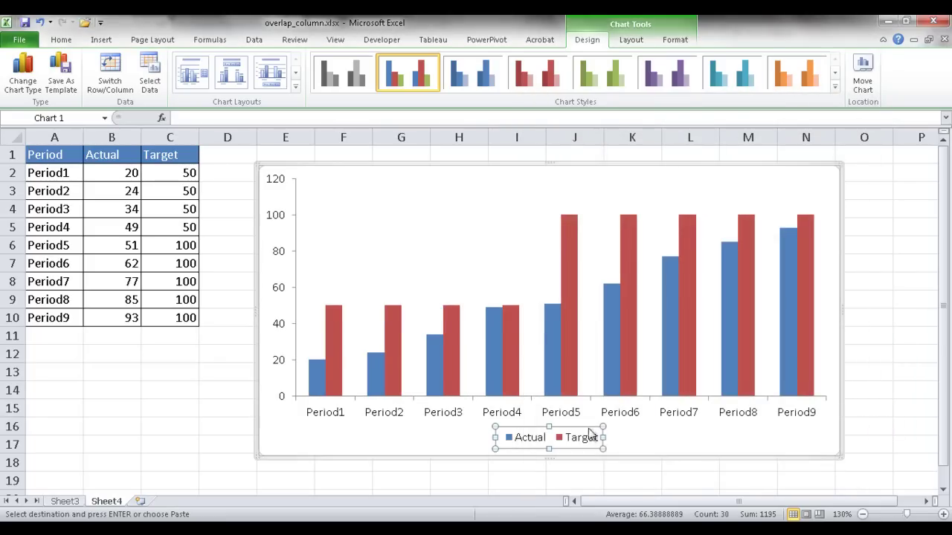
Step: Fill the Target series columns in the chart with a medium grey theme colour
{"action": "left_click", "coordinate": [333, 323]}
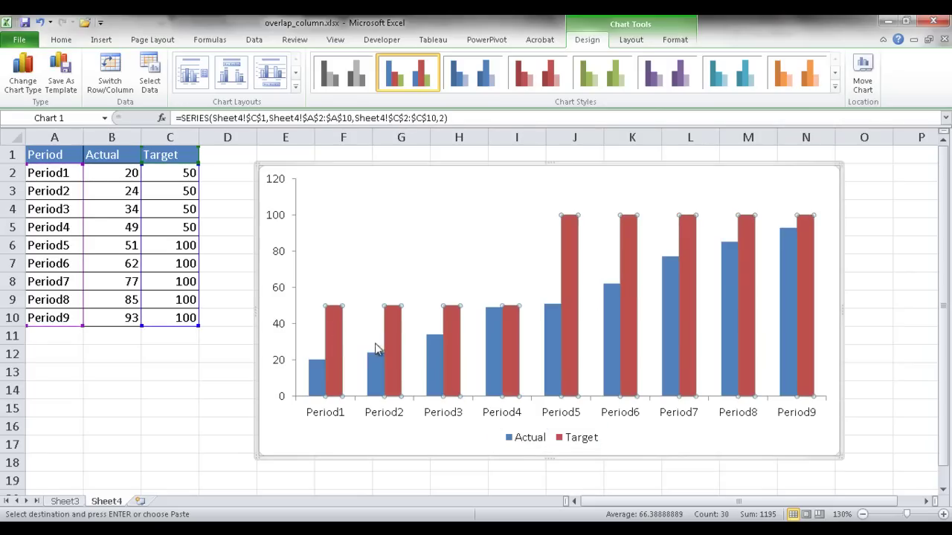
{"action": "right_click", "coordinate": [336, 347]}
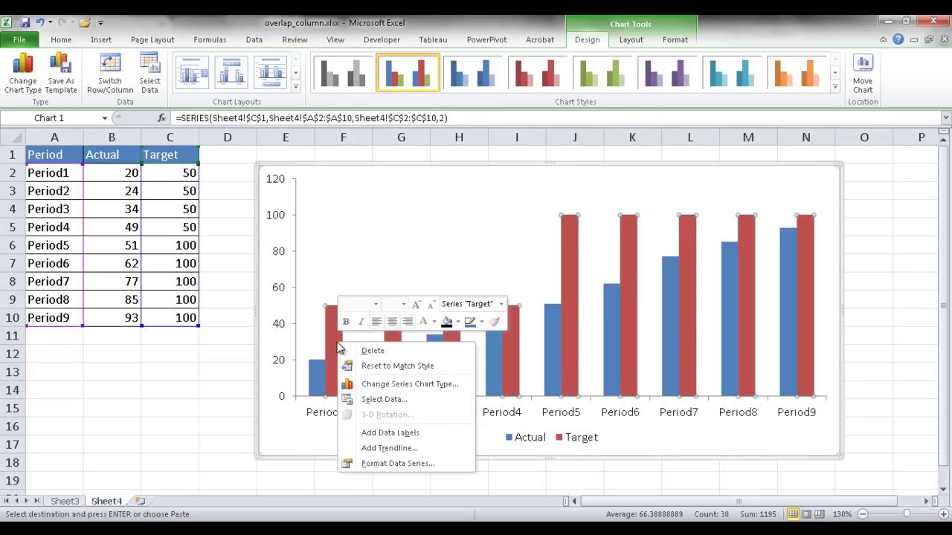
{"action": "left_click", "coordinate": [459, 320]}
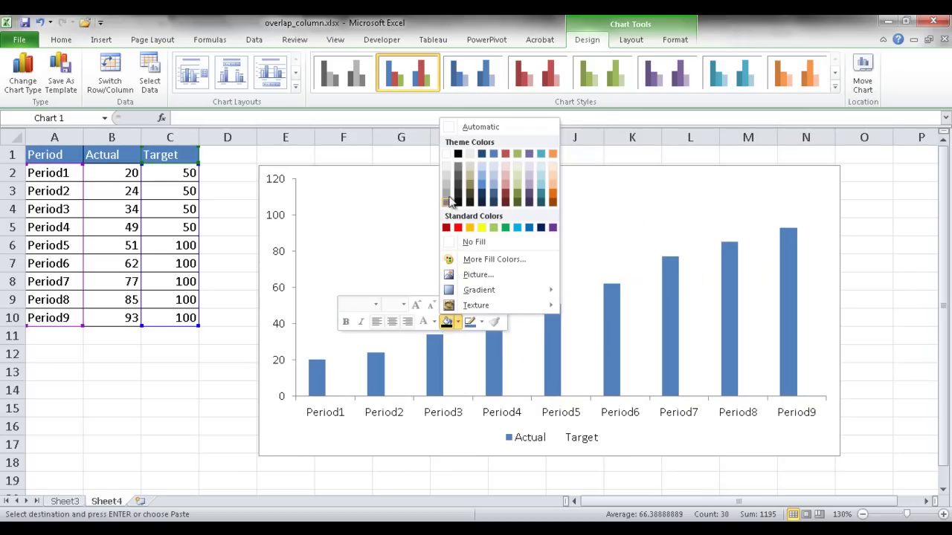
{"action": "left_click", "coordinate": [447, 186]}
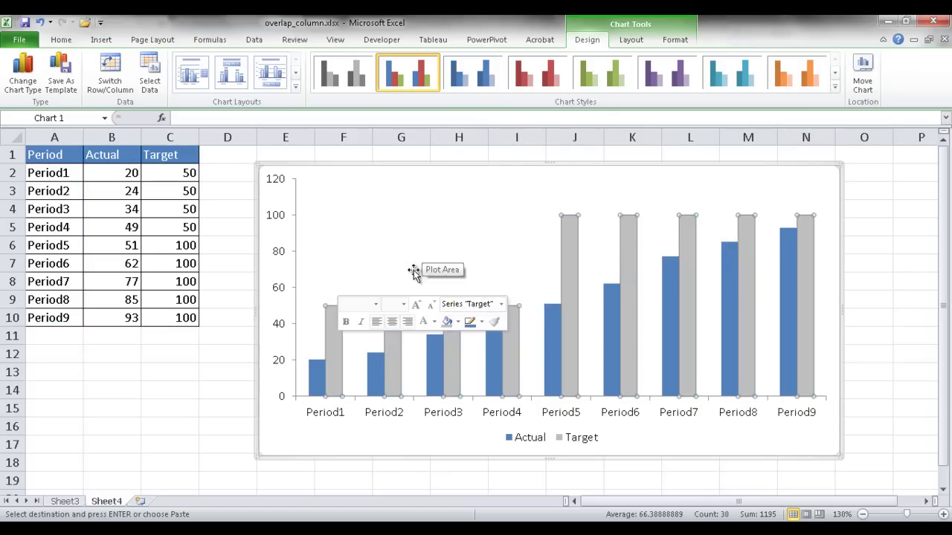
Step: Fill the Actual series columns in the chart with black and deselect the series
{"action": "left_click", "coordinate": [318, 378]}
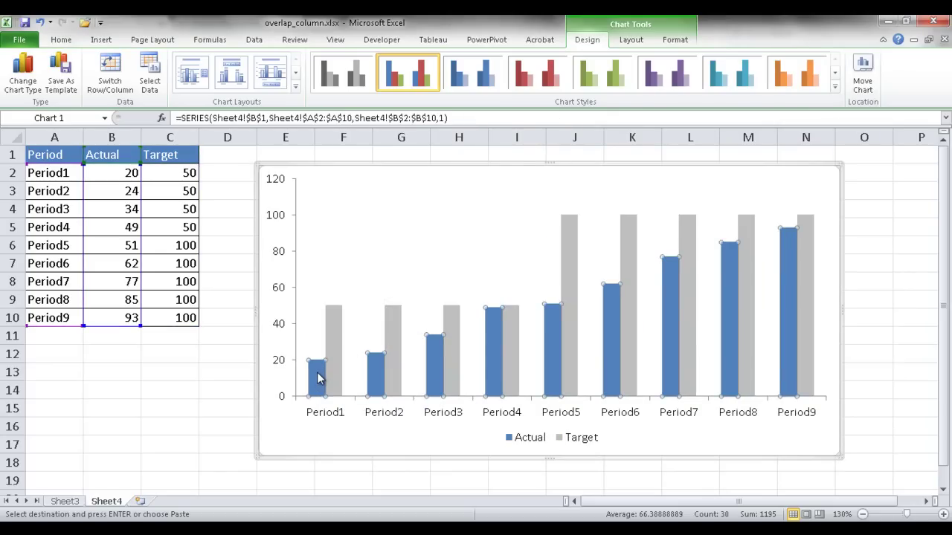
{"action": "right_click", "coordinate": [318, 377]}
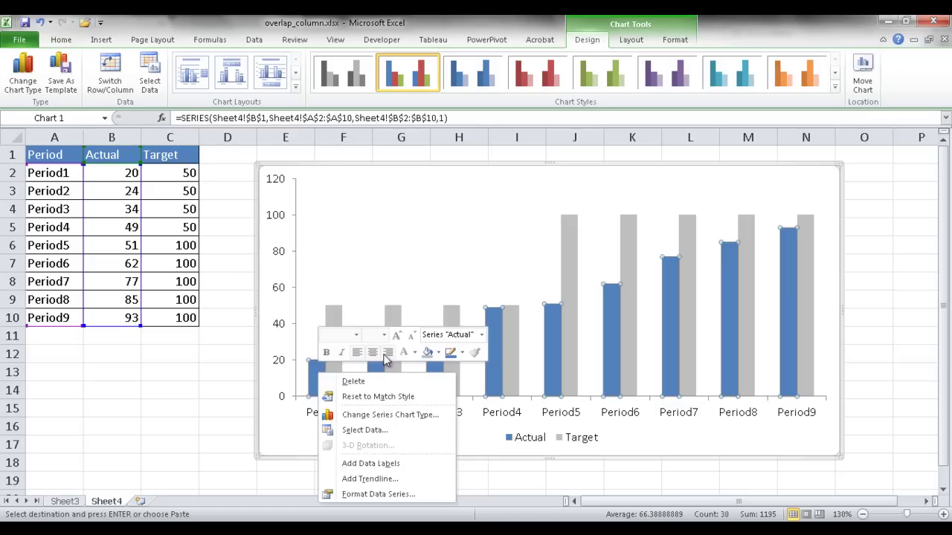
{"action": "left_click", "coordinate": [440, 352]}
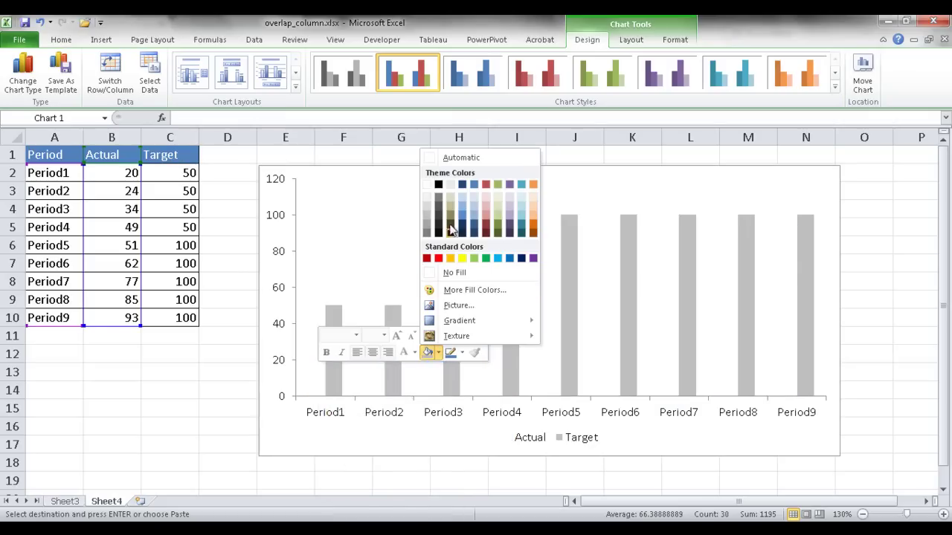
{"action": "left_click", "coordinate": [438, 184]}
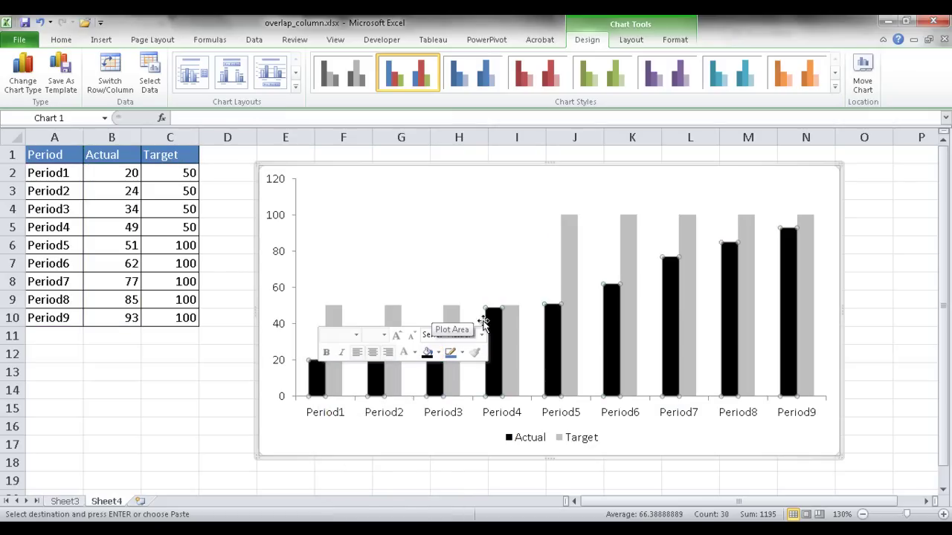
{"action": "left_click", "coordinate": [465, 238]}
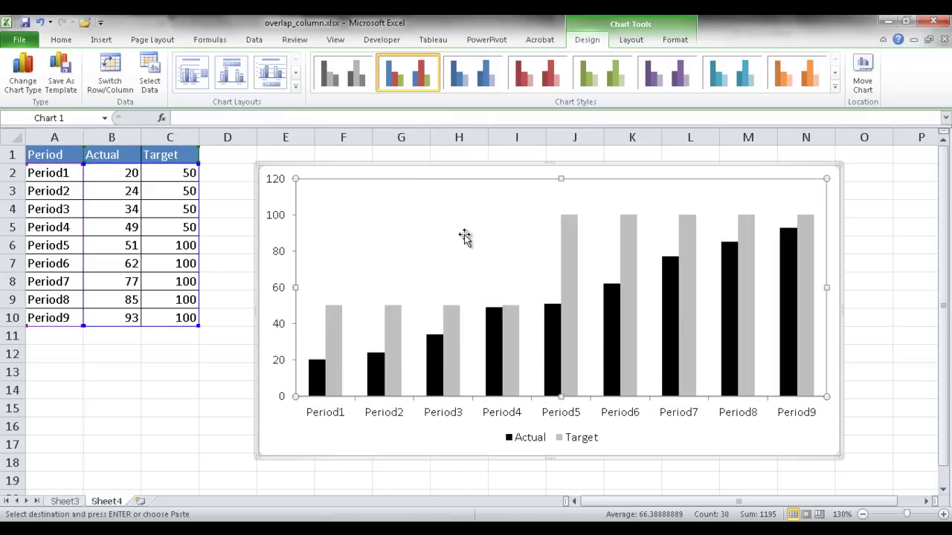
Step: Format the Target data series with a 52% series overlap and a gap width slightly larger than the default
{"action": "left_click", "coordinate": [331, 326]}
{"action": "right_click", "coordinate": [331, 326]}
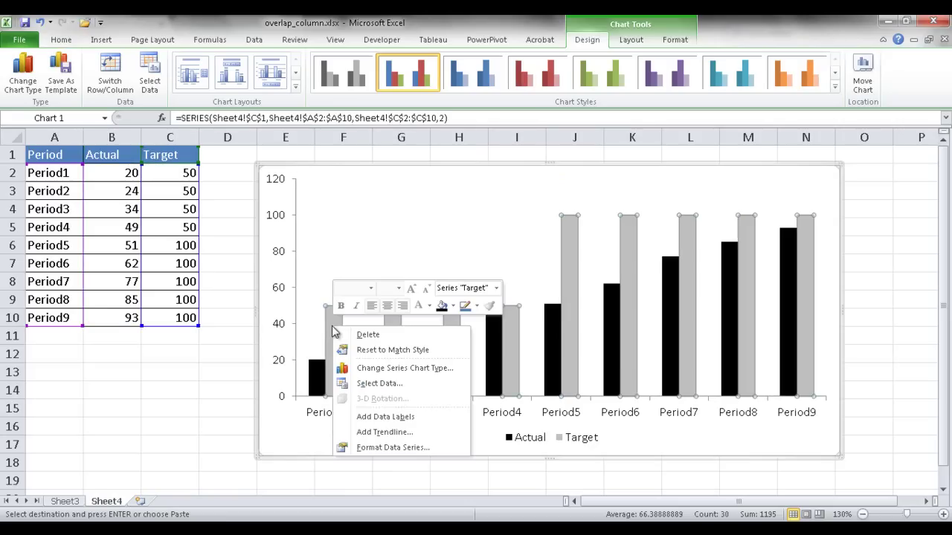
{"action": "left_click", "coordinate": [409, 455]}
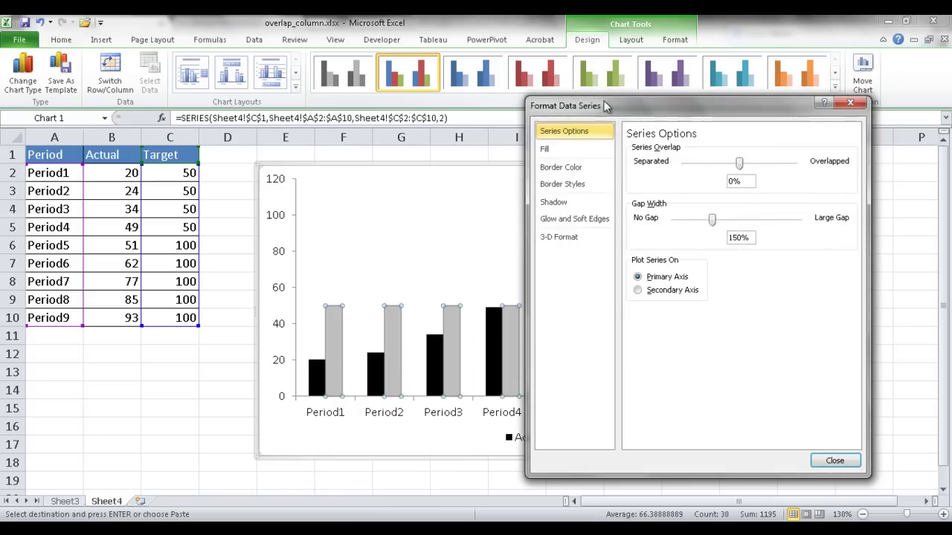
{"action": "left_click_drag", "start_coordinate": [614, 106], "coordinate": [118, 87]}
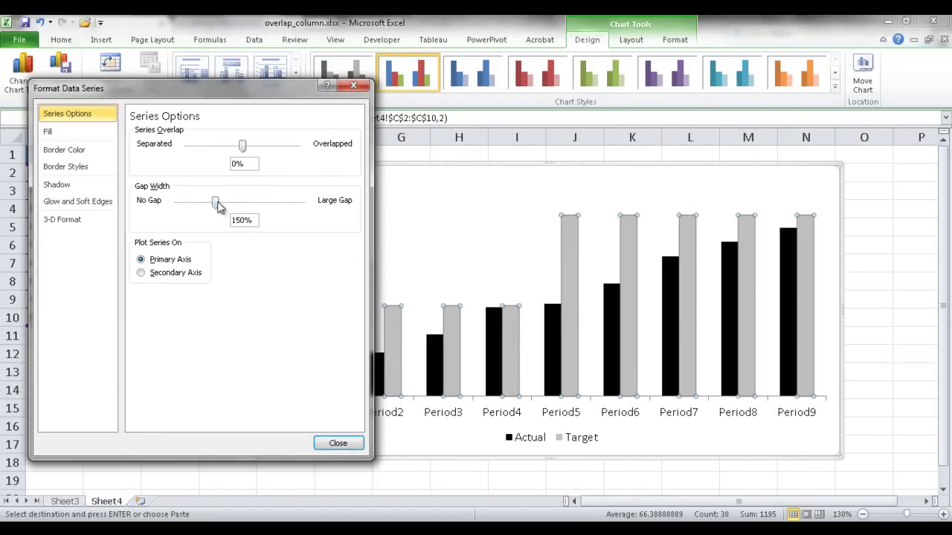
{"action": "left_click_drag", "start_coordinate": [242, 147], "coordinate": [270, 146]}
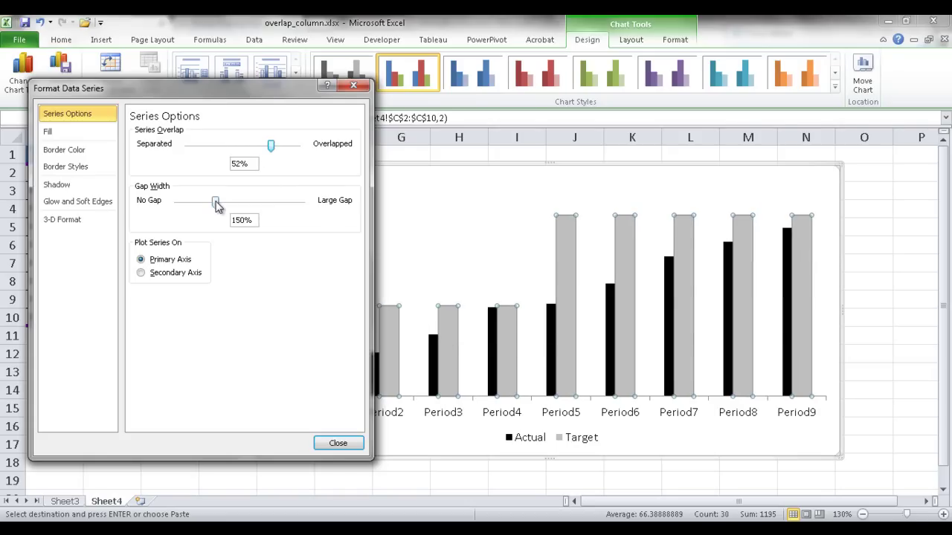
{"action": "left_click_drag", "start_coordinate": [216, 206], "coordinate": [241, 207]}
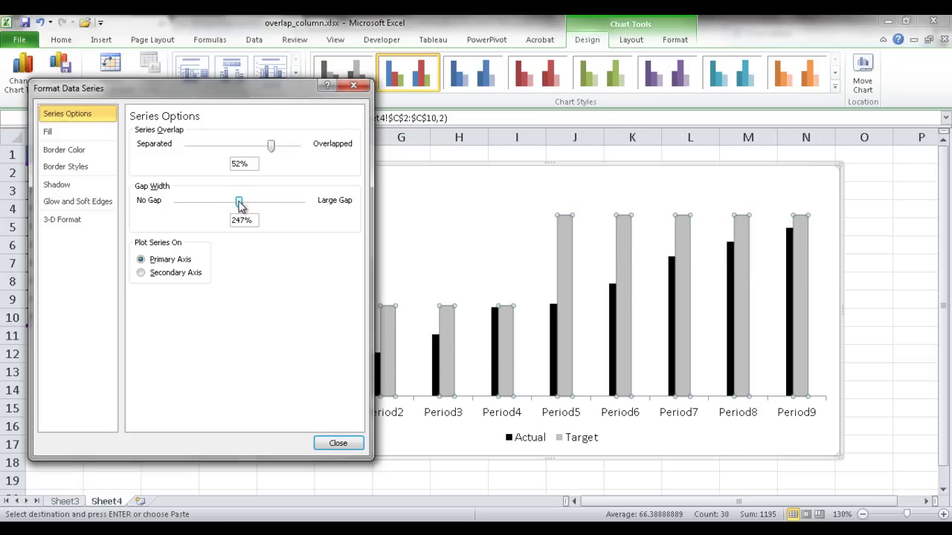
{"action": "left_click_drag", "start_coordinate": [252, 220], "coordinate": [213, 224]}
{"action": "left_click", "coordinate": [339, 444]}
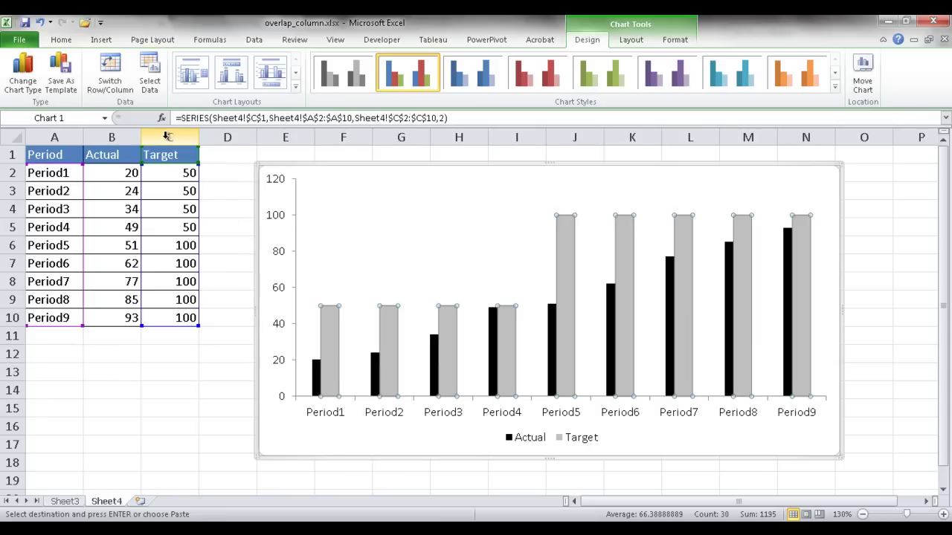
Step: Insert a new column between Actual and Target and give it the header Blank
{"action": "left_click", "coordinate": [168, 137]}
{"action": "right_click", "coordinate": [169, 140]}
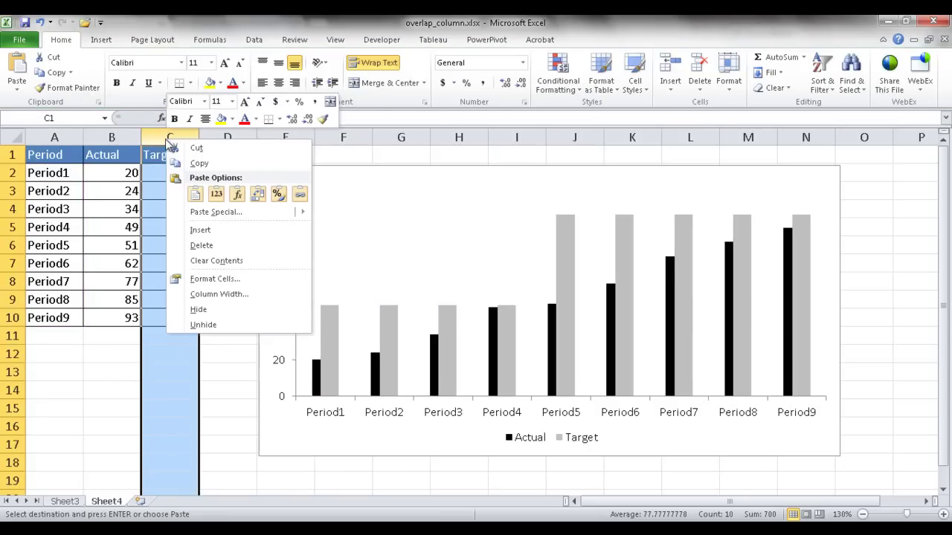
{"action": "left_click", "coordinate": [232, 229]}
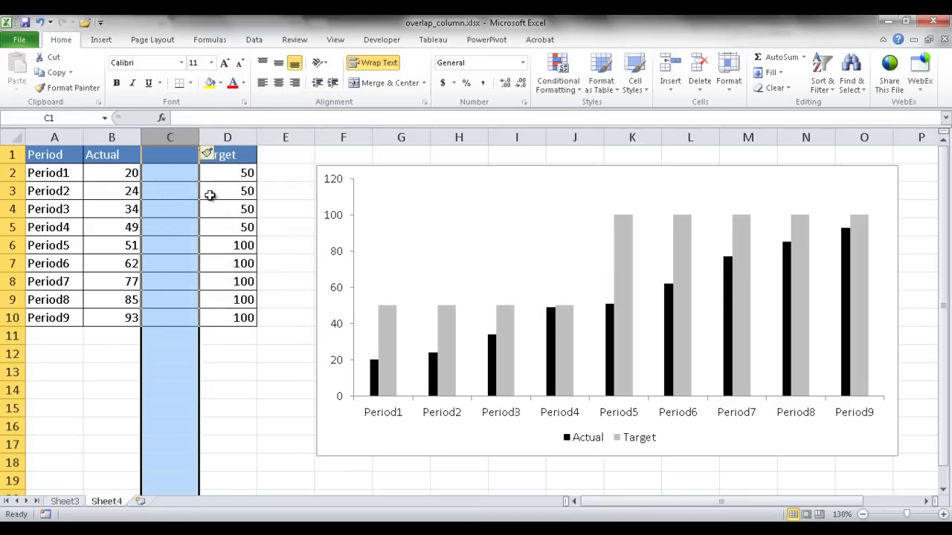
{"action": "left_click", "coordinate": [176, 157]}
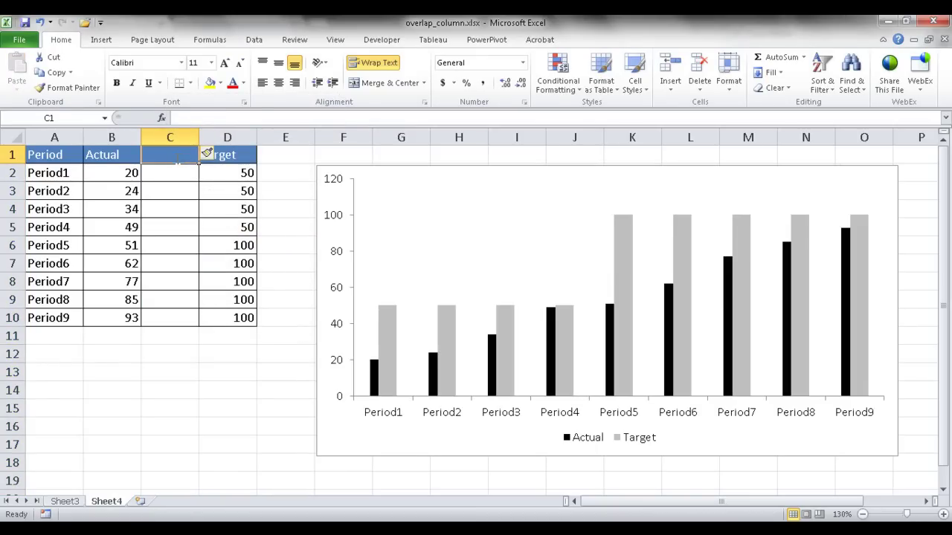
{"action": "type", "text": "Blank"}
Step: Fill all the Blank column's cells for Period1 to Period9 (C2:C10) with 0
{"action": "left_click_drag", "start_coordinate": [173, 174], "coordinate": [173, 317]}
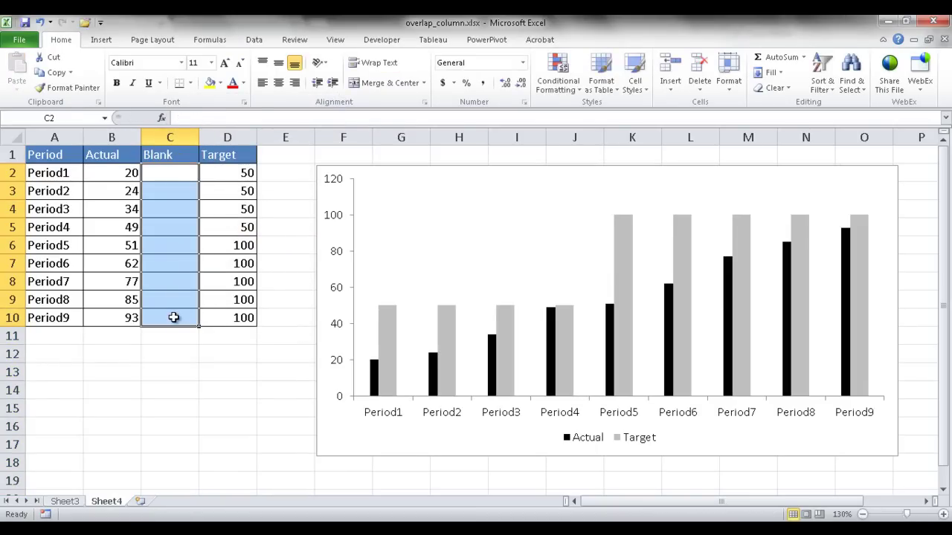
{"action": "type", "text": "0"}
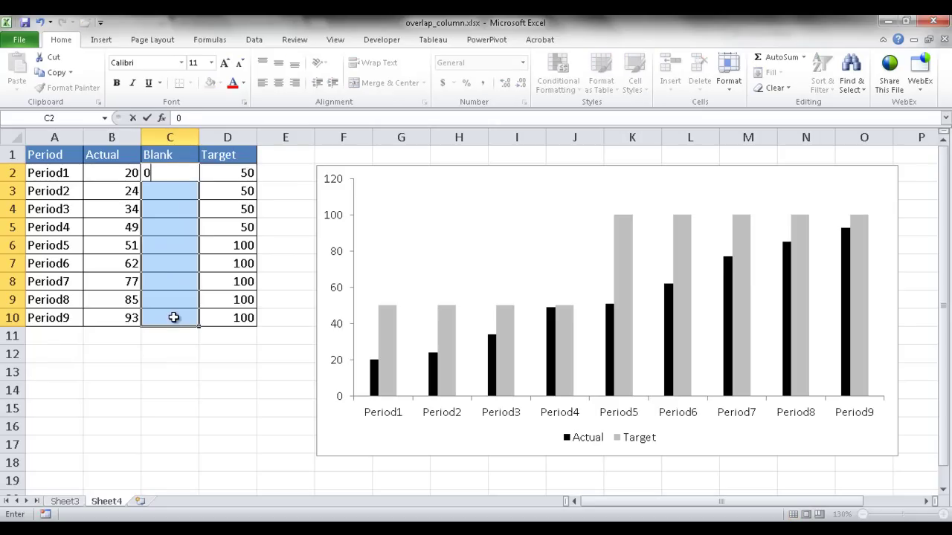
{"action": "key", "text": "ctrl+Return"}
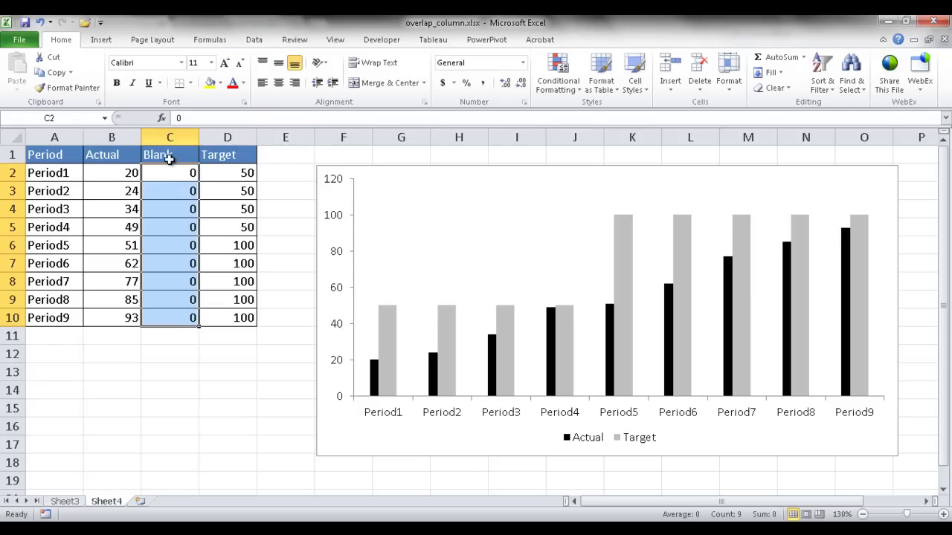
Step: Copy the Blank column with its header (C1:C10) and paste it into the chart as a new series
{"action": "right_click", "coordinate": [461, 246]}
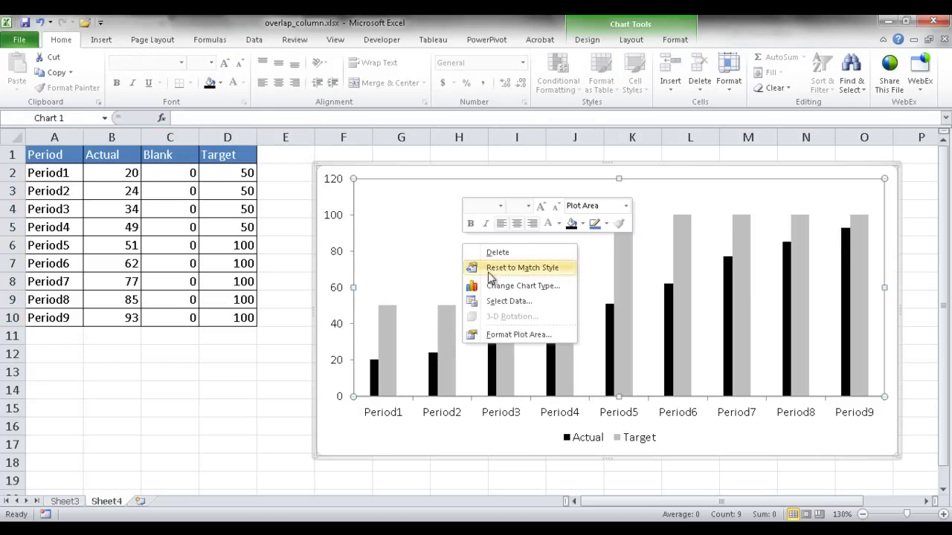
{"action": "left_click", "coordinate": [173, 156]}
{"action": "left_click_drag", "start_coordinate": [171, 154], "coordinate": [180, 315]}
{"action": "key", "text": "ctrl+c"}
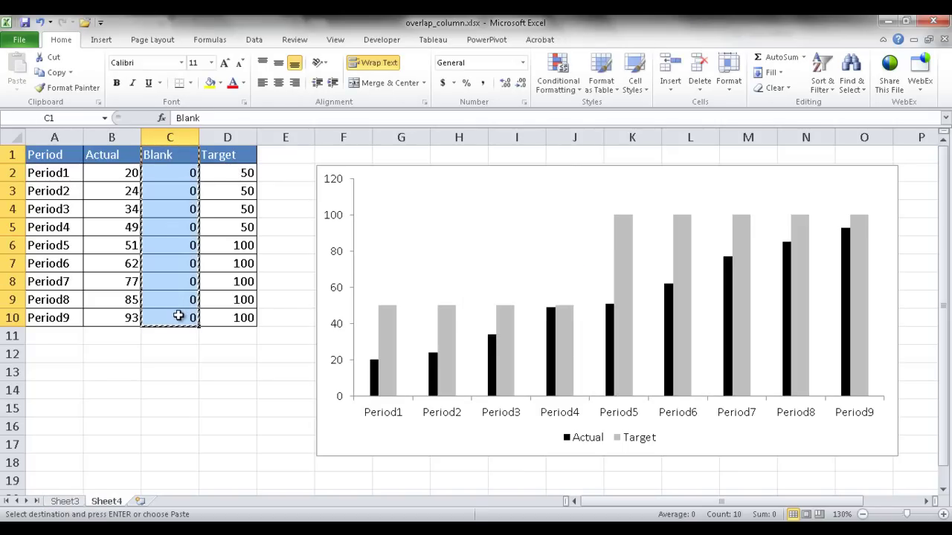
{"action": "left_click", "coordinate": [483, 238]}
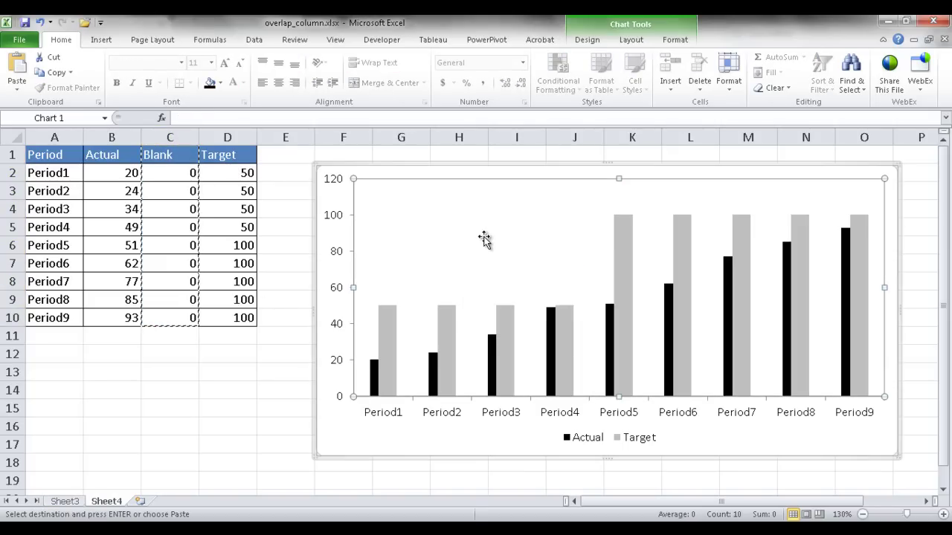
{"action": "key", "text": "ctrl+v"}
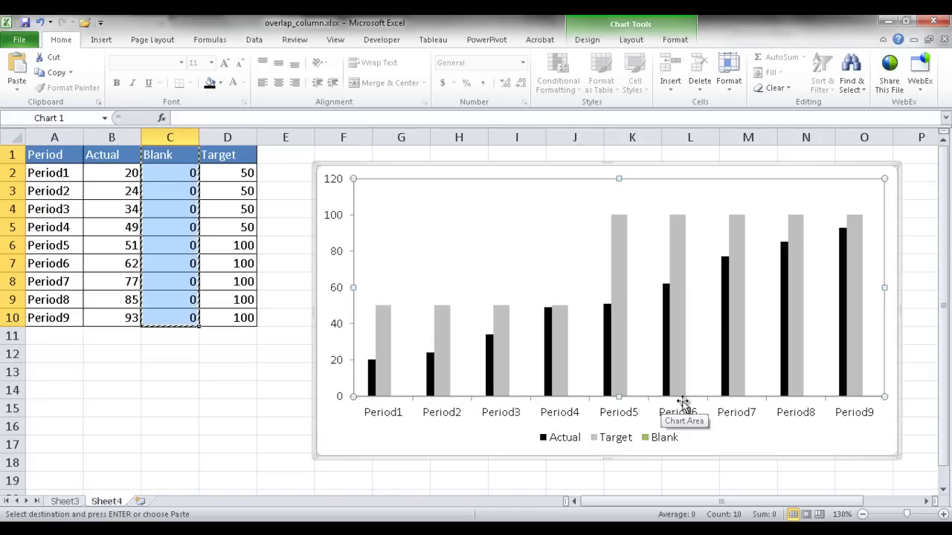
Step: Plot the Actual data series on the secondary axis
{"action": "left_click", "coordinate": [386, 323]}
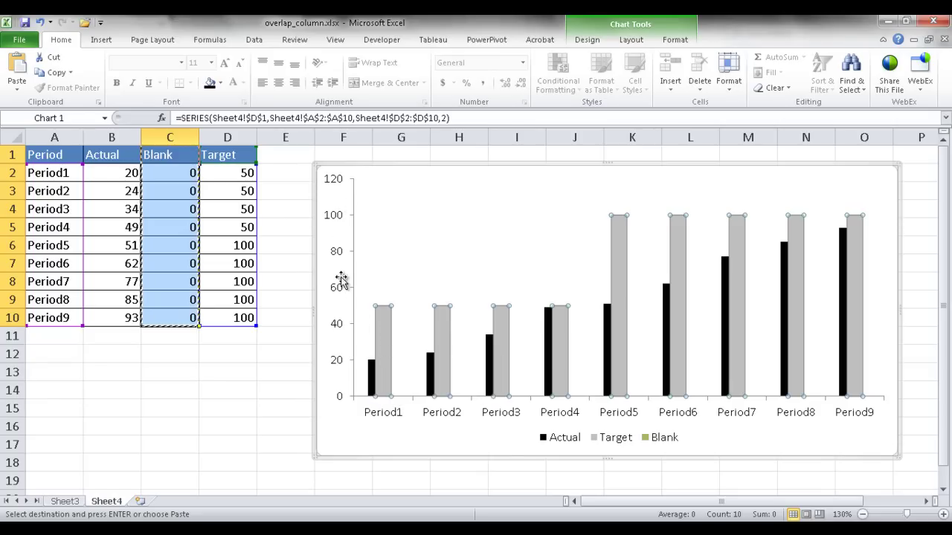
{"action": "left_click", "coordinate": [372, 381]}
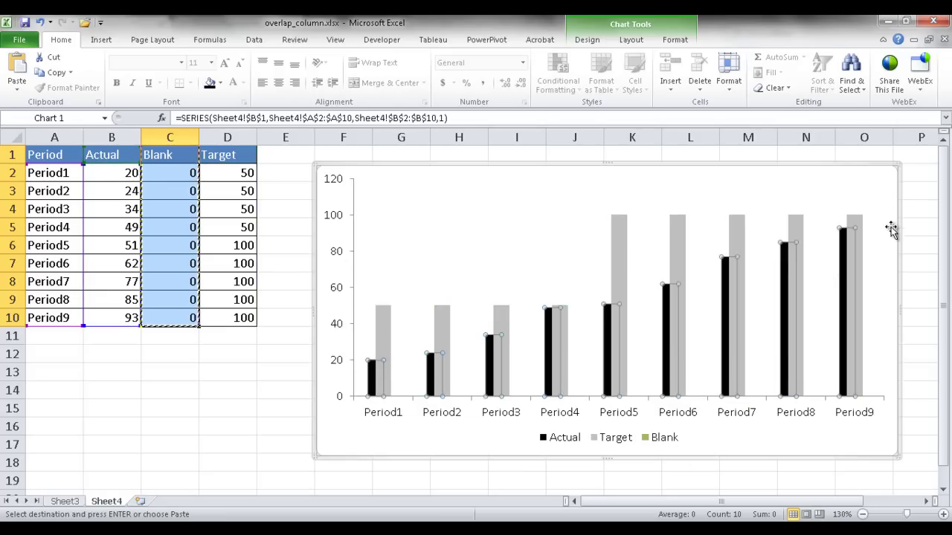
{"action": "right_click", "coordinate": [372, 377]}
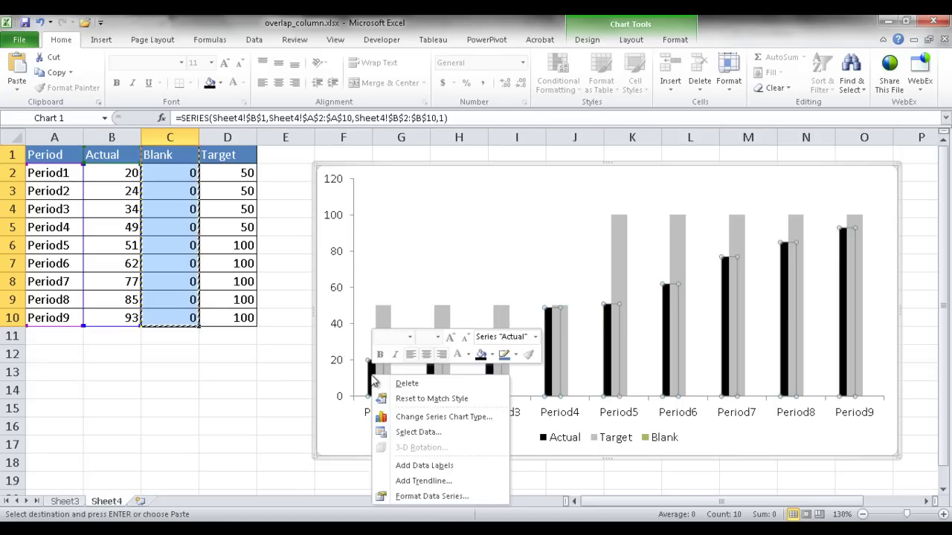
{"action": "left_click", "coordinate": [431, 496]}
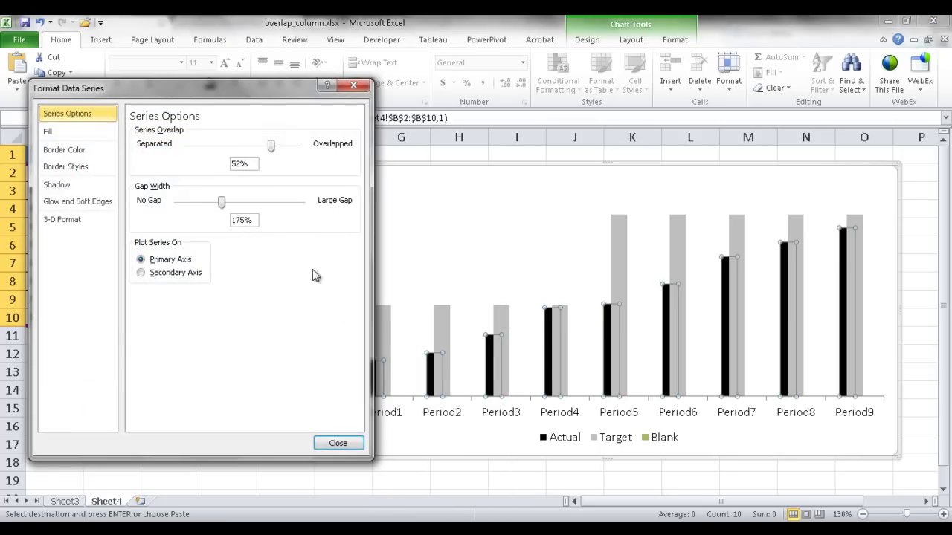
{"action": "left_click", "coordinate": [141, 273]}
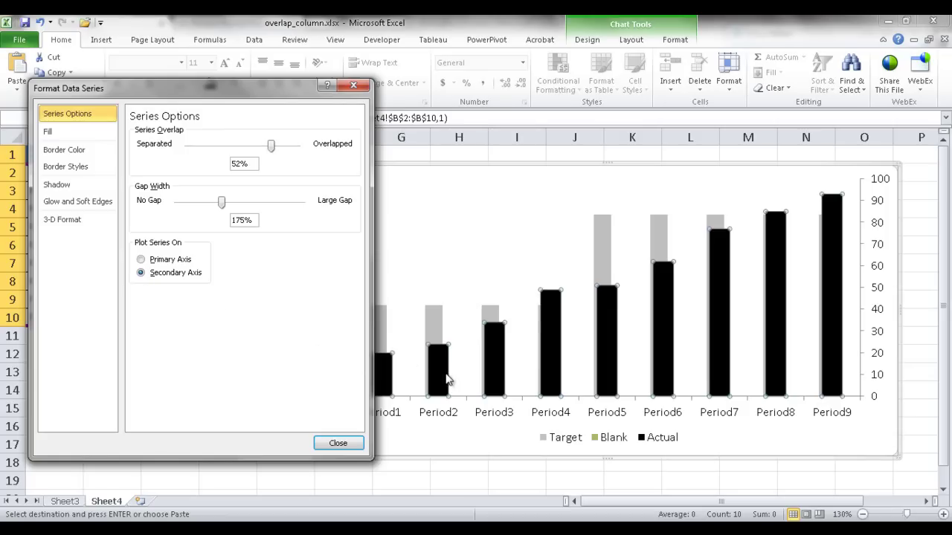
Step: Select the Blank series from the chart elements and plot it on the secondary axis
{"action": "mouse_move", "coordinate": [440, 369]}
{"action": "left_click", "coordinate": [631, 40]}
{"action": "left_click_drag", "start_coordinate": [272, 94], "coordinate": [348, 107]}
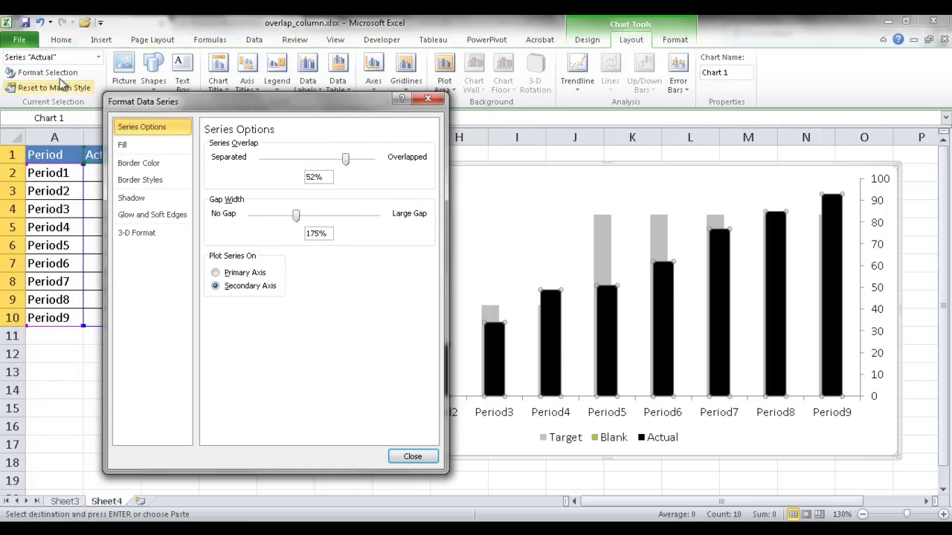
{"action": "left_click", "coordinate": [98, 57]}
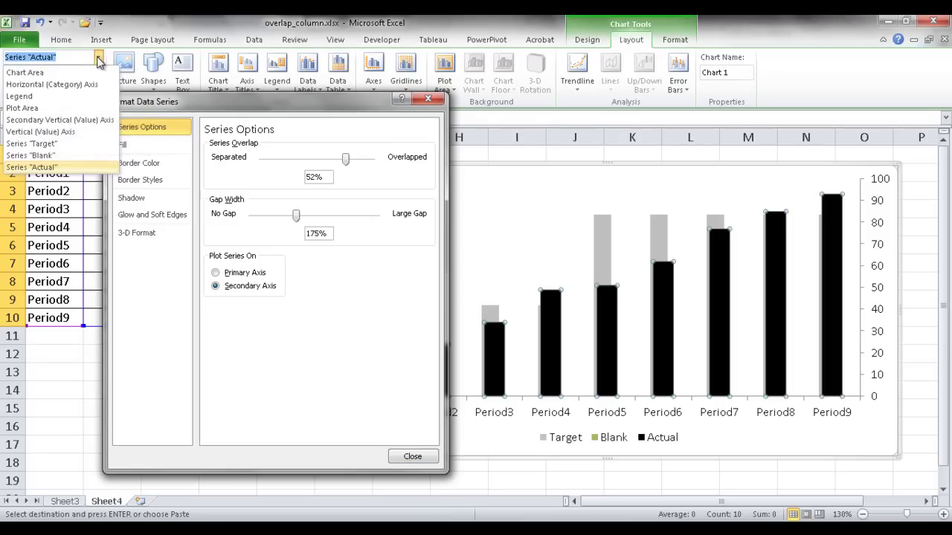
{"action": "left_click", "coordinate": [37, 157]}
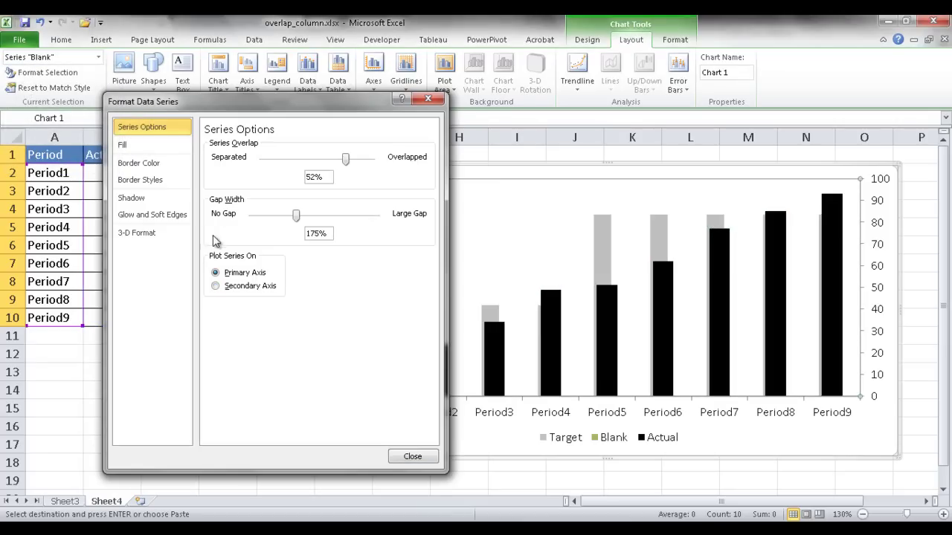
{"action": "left_click", "coordinate": [216, 286]}
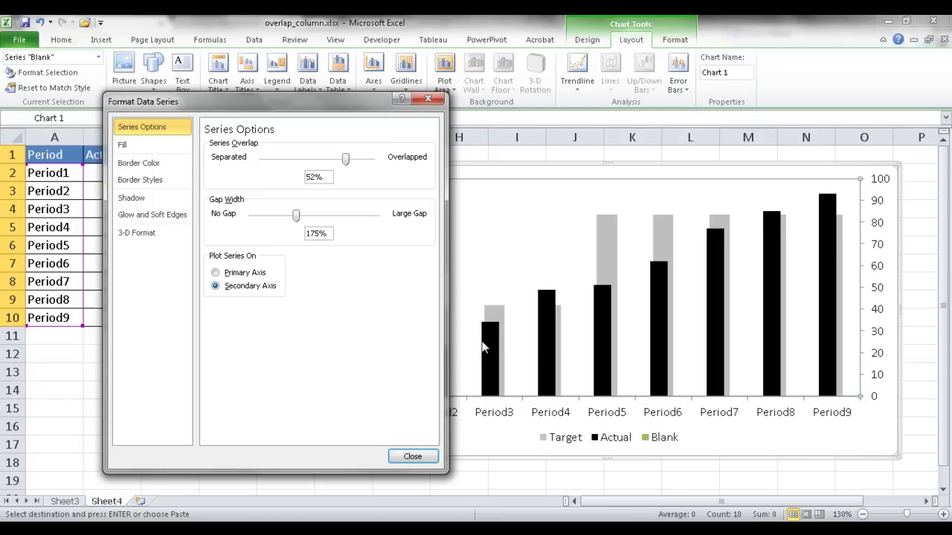
Step: Set the Target series' gap width to 227%, and give the Actual series a 21% overlap and 169% gap width
{"action": "mouse_move", "coordinate": [495, 321]}
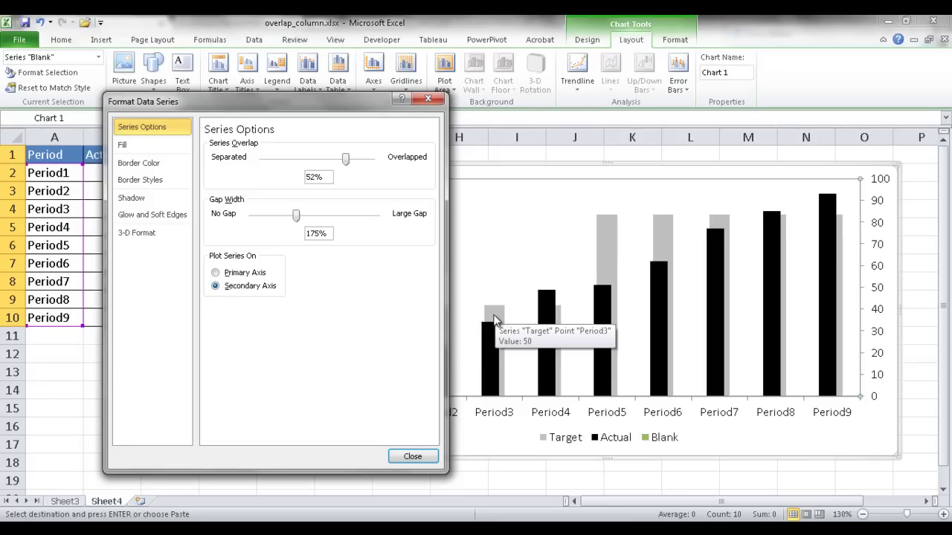
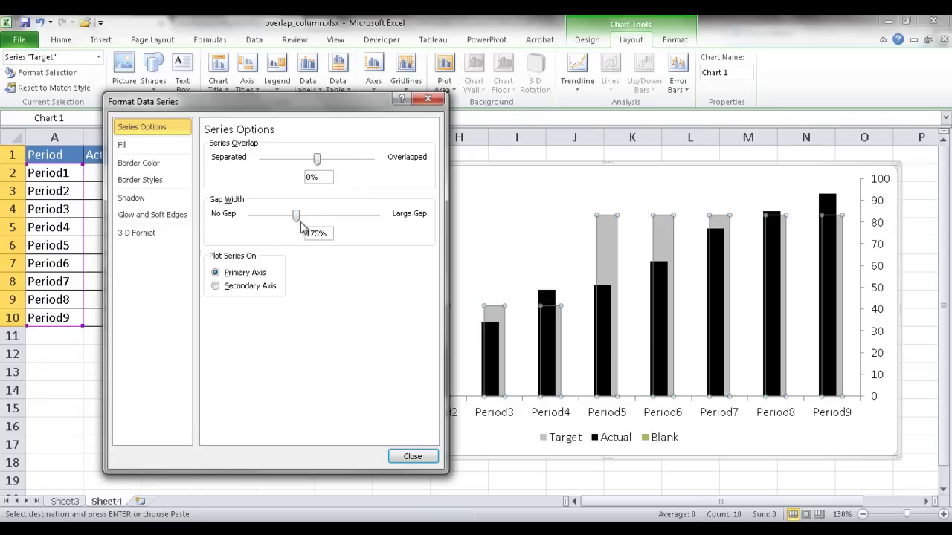
{"action": "left_click_drag", "start_coordinate": [299, 221], "coordinate": [310, 219]}
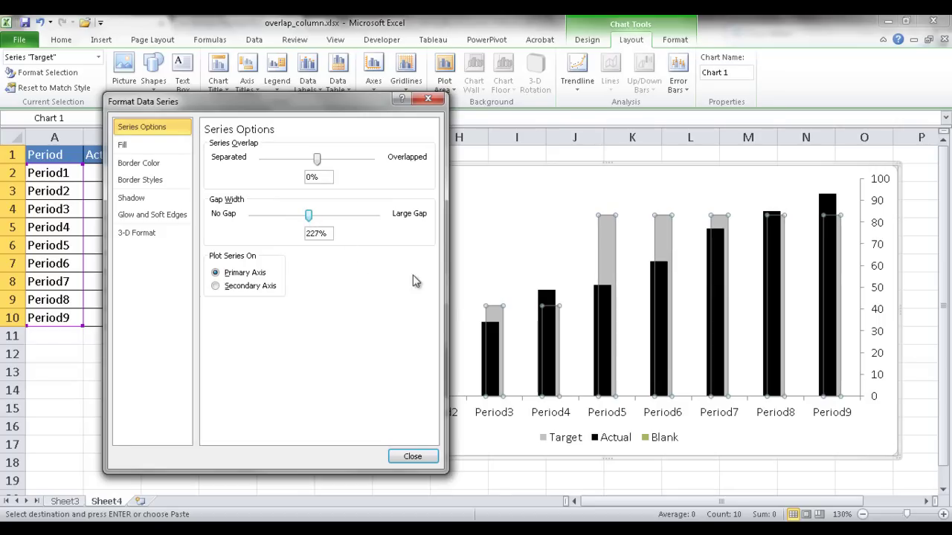
{"action": "left_click", "coordinate": [547, 298]}
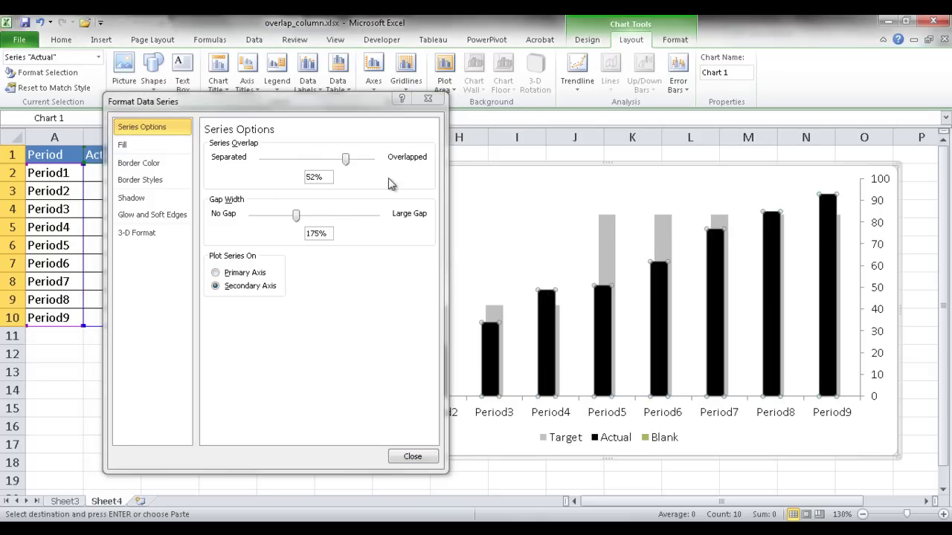
{"action": "left_click_drag", "start_coordinate": [346, 163], "coordinate": [331, 164]}
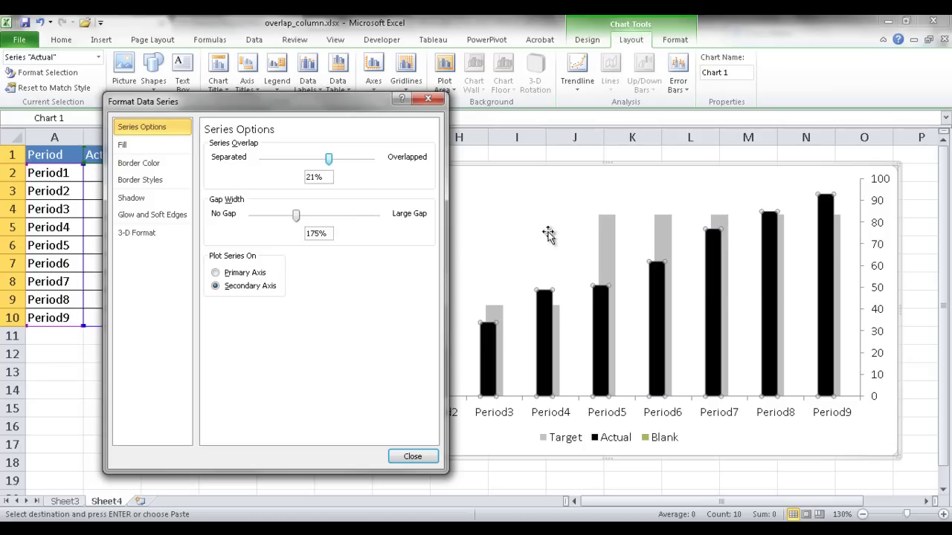
{"action": "left_click_drag", "start_coordinate": [297, 221], "coordinate": [298, 222]}
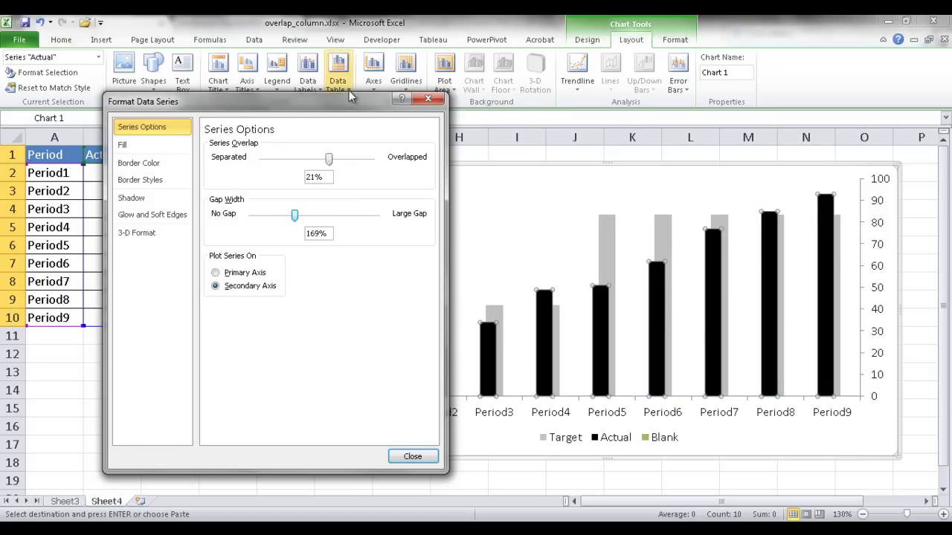
Step: Give the Actual series columns a solid black border line
{"action": "left_click_drag", "start_coordinate": [340, 99], "coordinate": [295, 91]}
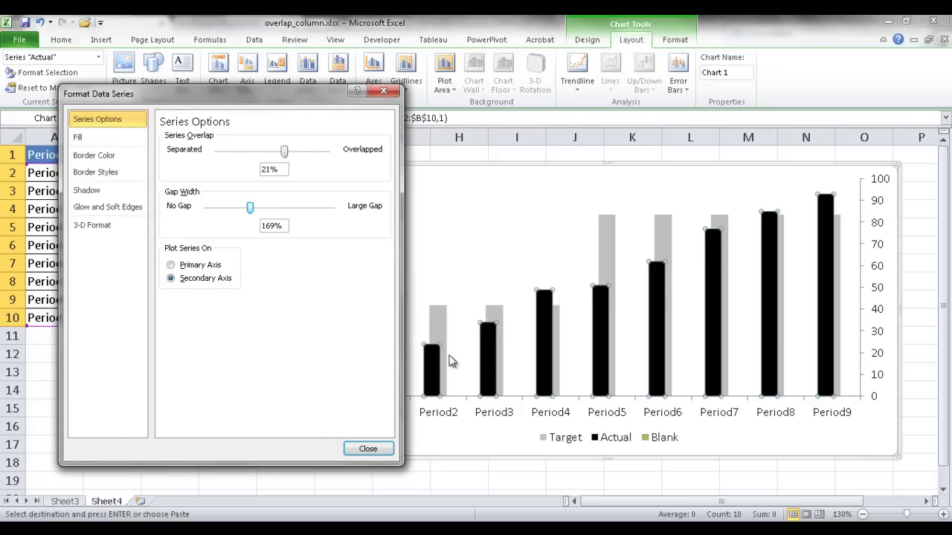
{"action": "left_click", "coordinate": [88, 156]}
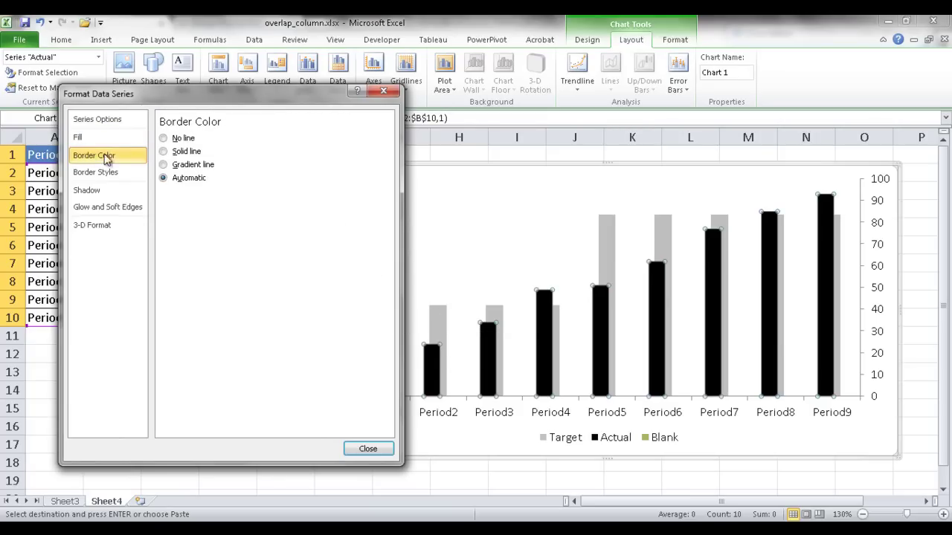
{"action": "left_click", "coordinate": [163, 152]}
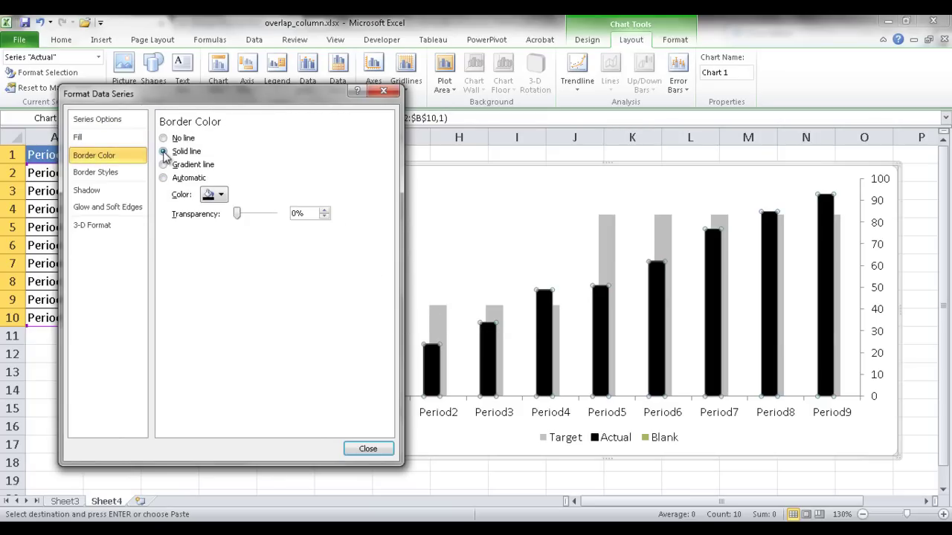
{"action": "left_click", "coordinate": [215, 195]}
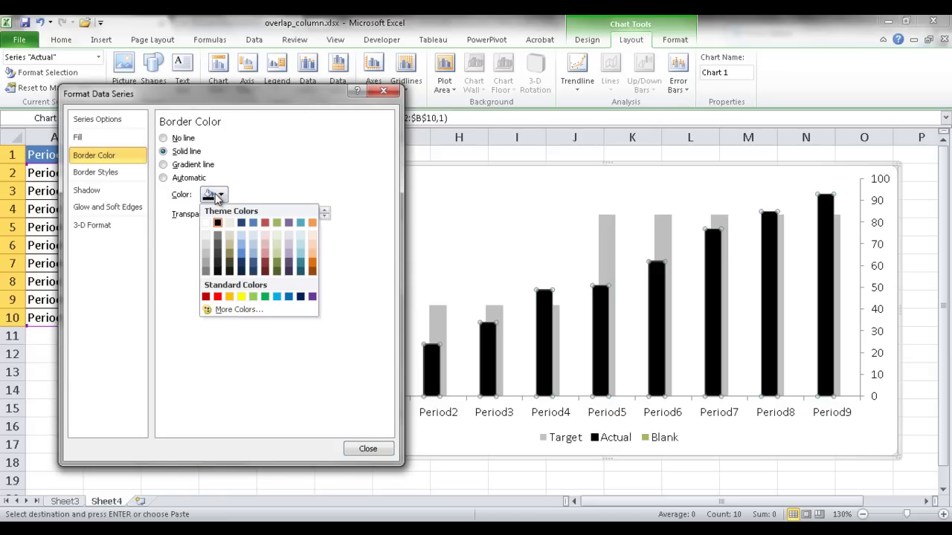
{"action": "left_click", "coordinate": [245, 157]}
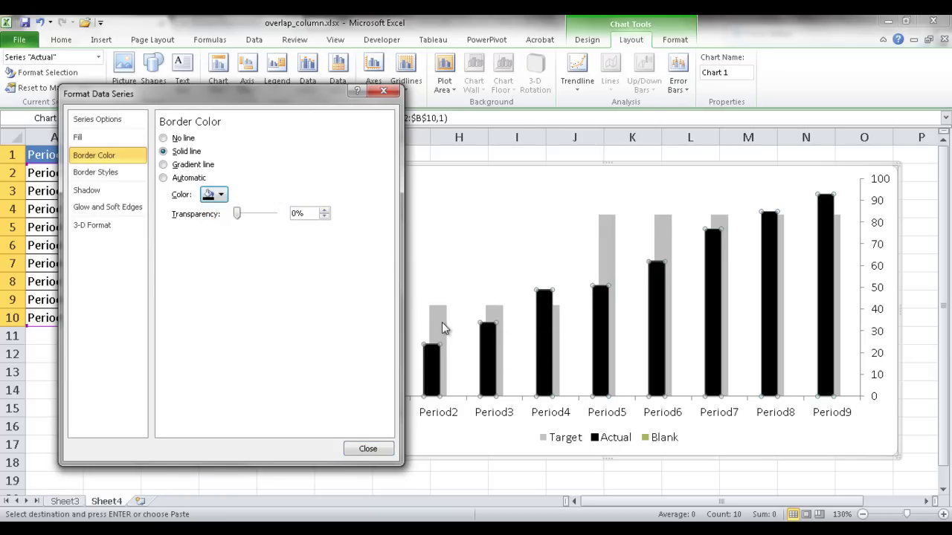
Step: Give the Target series columns a solid black border line and move the dialog clear of the chart's upper part
{"action": "left_click", "coordinate": [441, 325]}
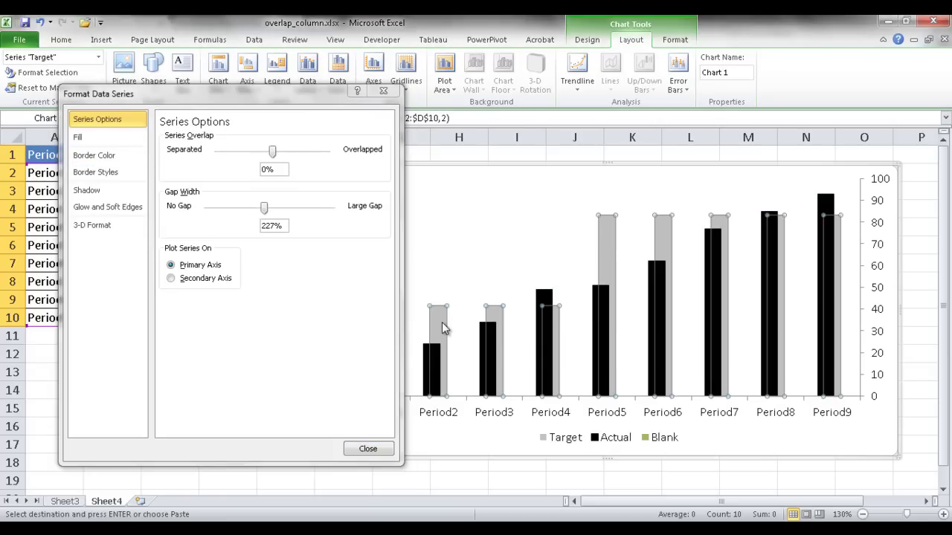
{"action": "left_click", "coordinate": [81, 156]}
{"action": "left_click", "coordinate": [166, 152]}
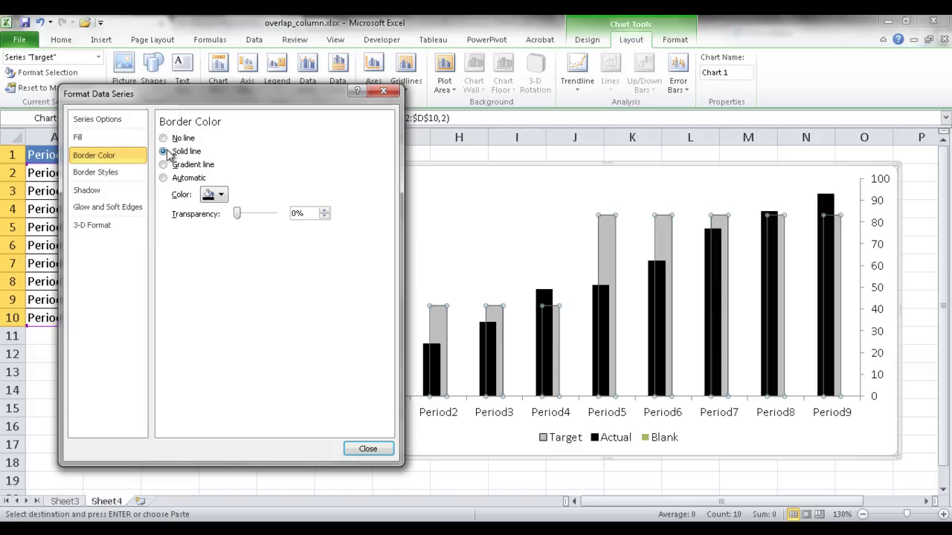
{"action": "left_click", "coordinate": [212, 195]}
{"action": "left_click", "coordinate": [217, 223]}
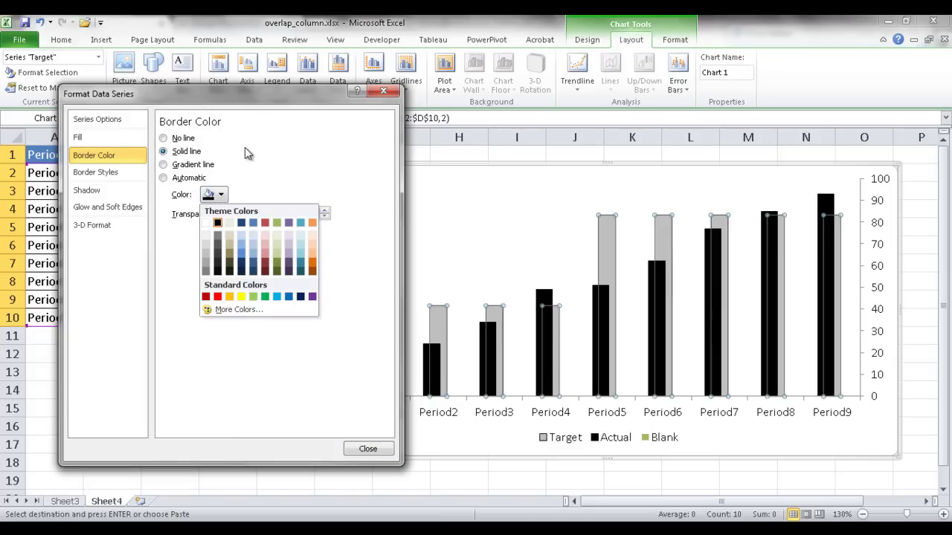
{"action": "left_click_drag", "start_coordinate": [268, 97], "coordinate": [320, 115]}
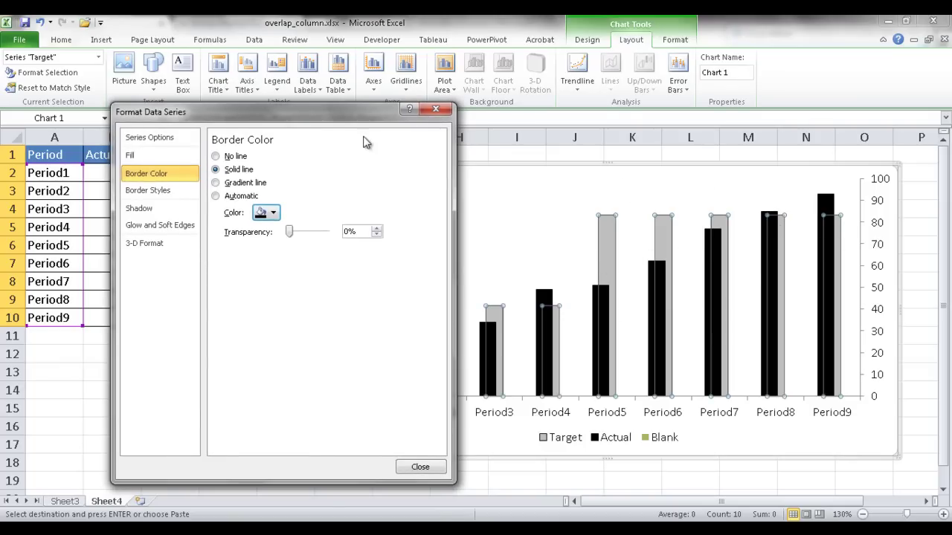
{"action": "left_click_drag", "start_coordinate": [351, 115], "coordinate": [357, 294]}
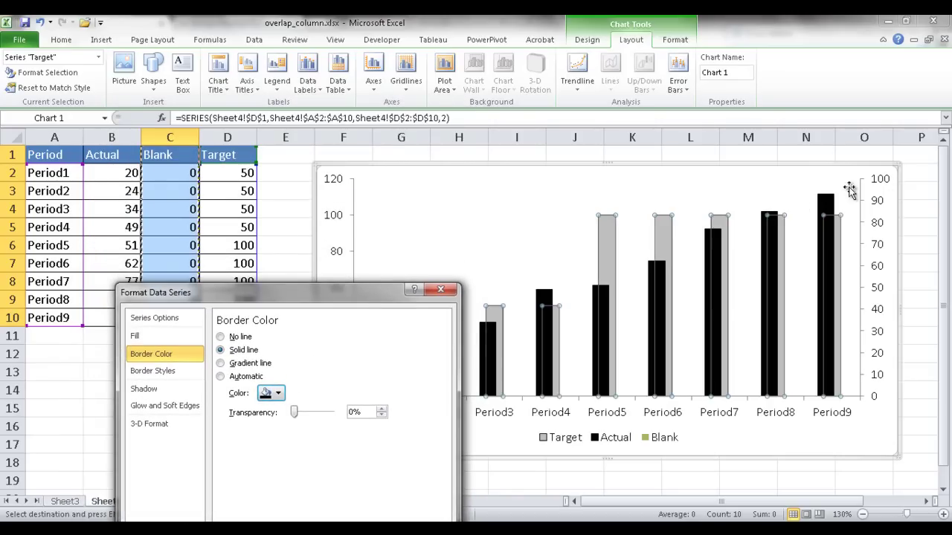
Step: Fix the secondary vertical axis maximum at 120, moving the format dialog clear of the axis
{"action": "mouse_move", "coordinate": [381, 290]}
{"action": "left_mouse_down"}
{"action": "mouse_move", "coordinate": [354, 203]}
{"action": "mouse_move", "coordinate": [382, 217]}
{"action": "mouse_move", "coordinate": [392, 275]}
{"action": "left_mouse_up"}
{"action": "left_click_drag", "start_coordinate": [332, 289], "coordinate": [539, 223]}
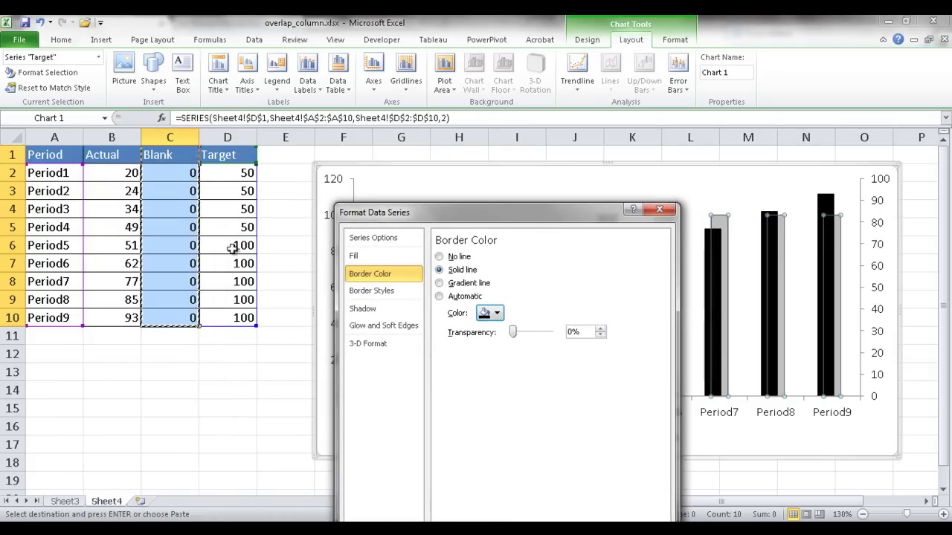
{"action": "left_click_drag", "start_coordinate": [428, 221], "coordinate": [332, 233]}
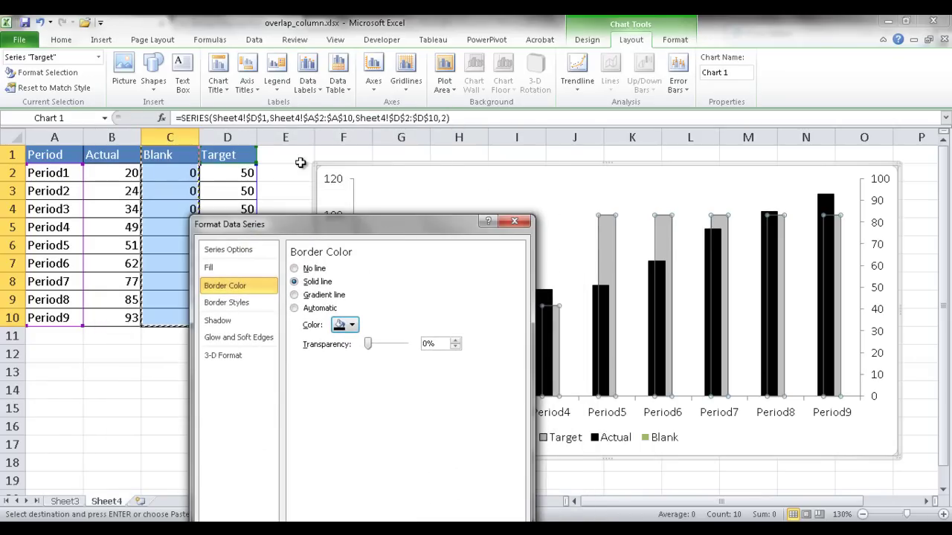
{"action": "left_click", "coordinate": [878, 206]}
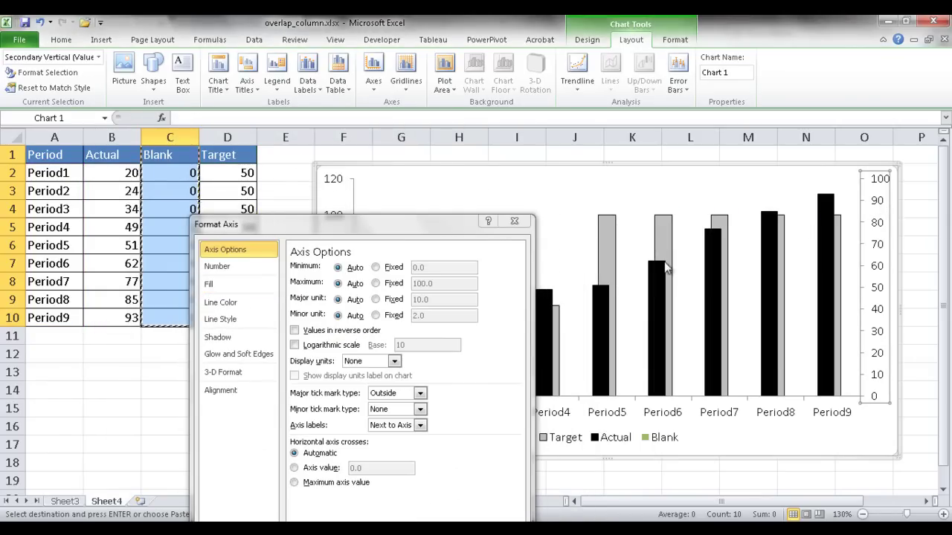
{"action": "left_click", "coordinate": [378, 284]}
{"action": "left_click_drag", "start_coordinate": [445, 284], "coordinate": [367, 297]}
{"action": "type", "text": "1209"}
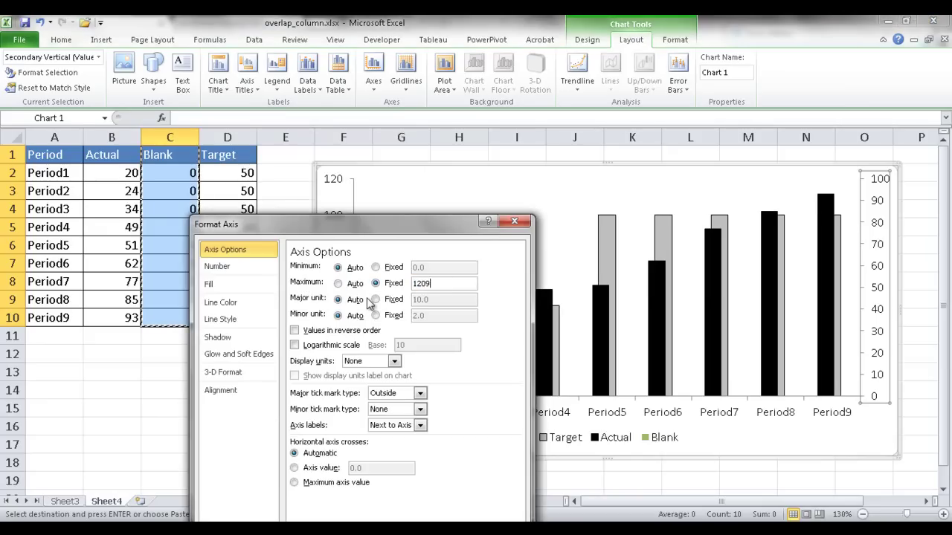
{"action": "key", "text": "BackSpace"}
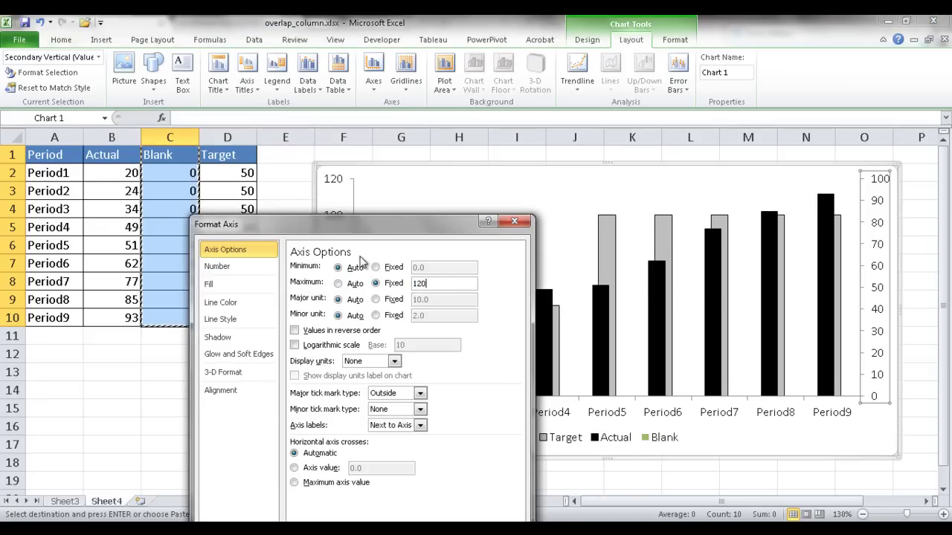
Step: Fix the primary vertical axis maximum at 120 and close the axis formatting dialog
{"action": "left_click", "coordinate": [333, 182]}
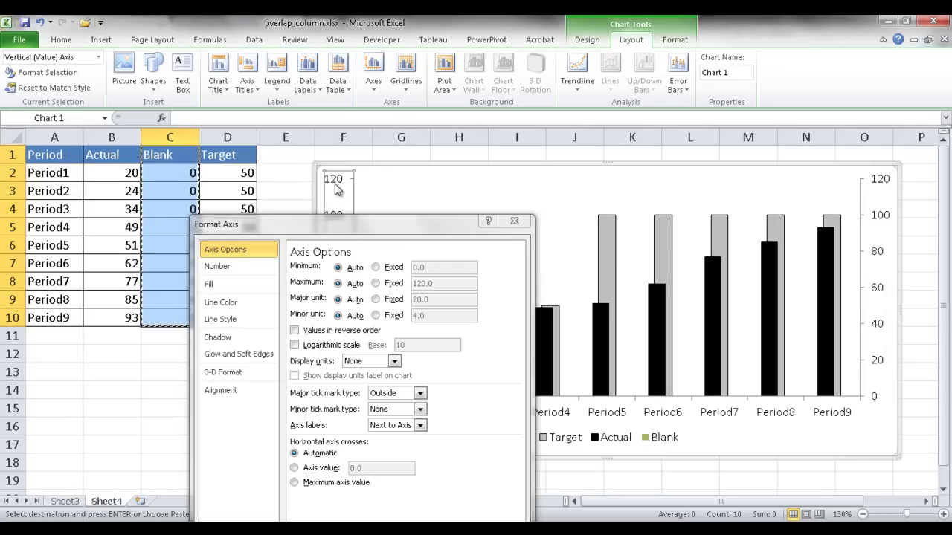
{"action": "left_click", "coordinate": [375, 284]}
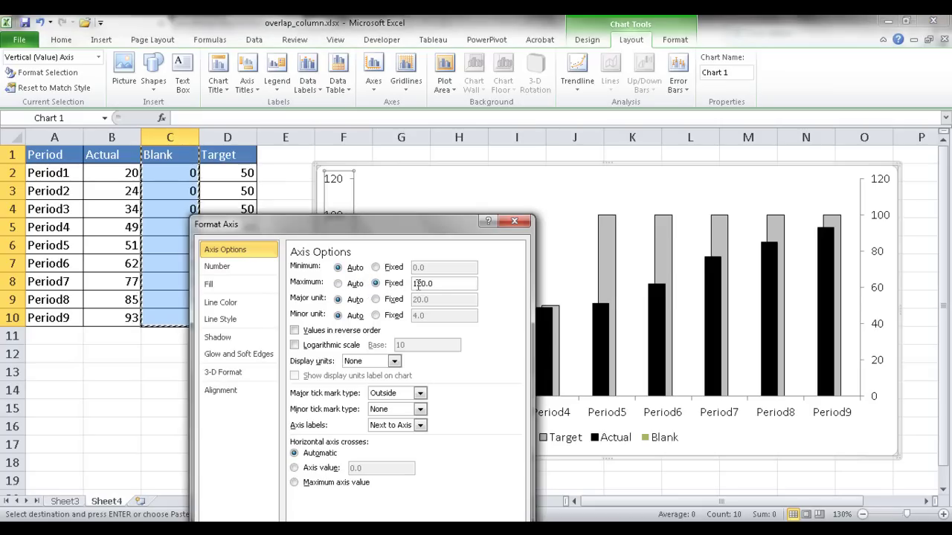
{"action": "left_click_drag", "start_coordinate": [420, 225], "coordinate": [366, 100]}
{"action": "left_click", "coordinate": [445, 447]}
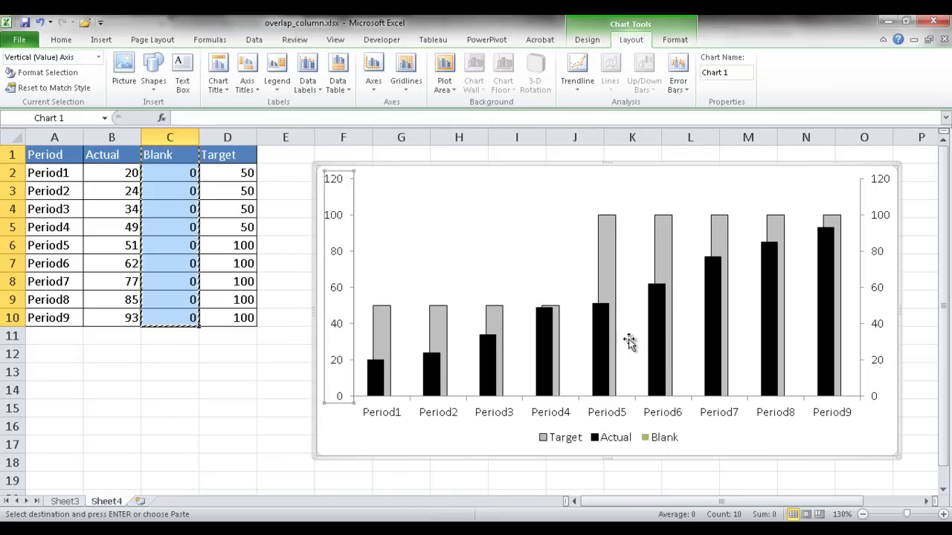
{"action": "left_click", "coordinate": [877, 327]}
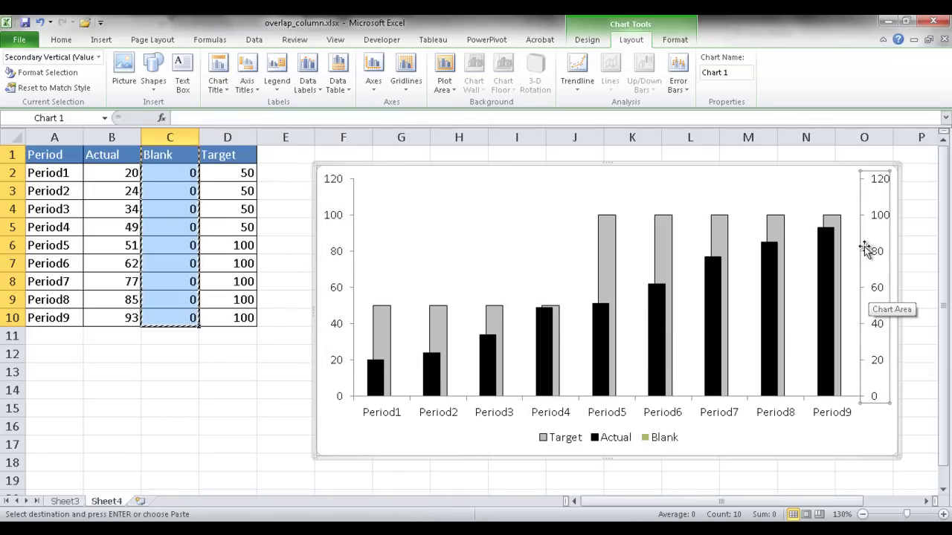
{"action": "key", "text": "Delete"}
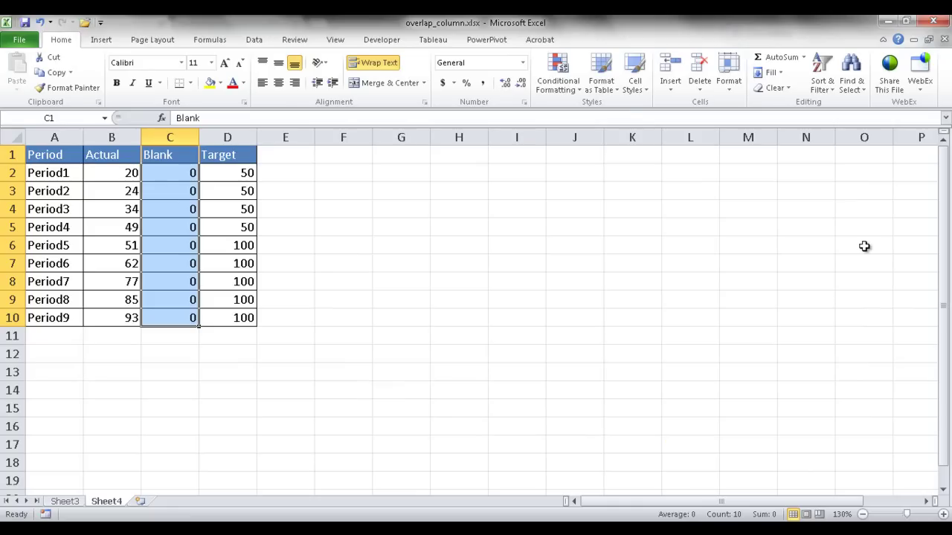
{"action": "key", "text": "ctrl+z"}
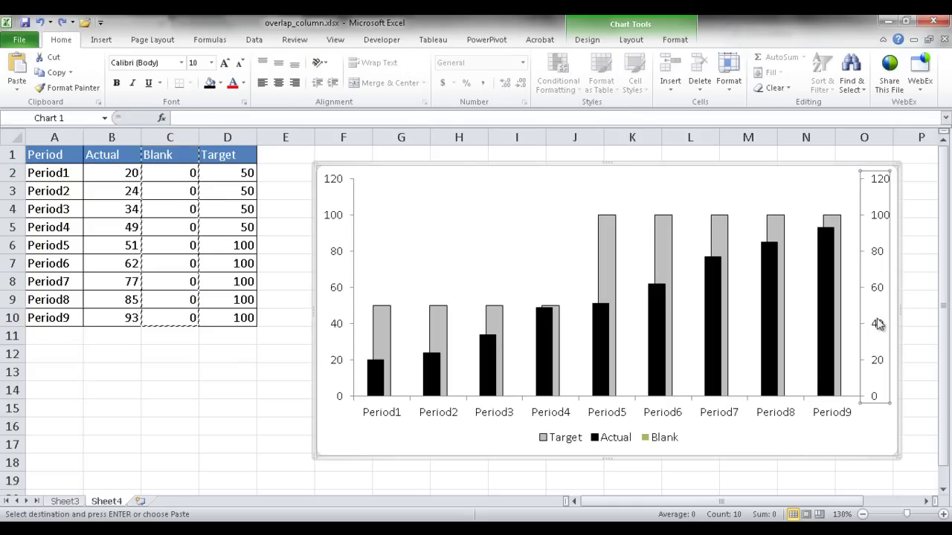
{"action": "left_click", "coordinate": [867, 372]}
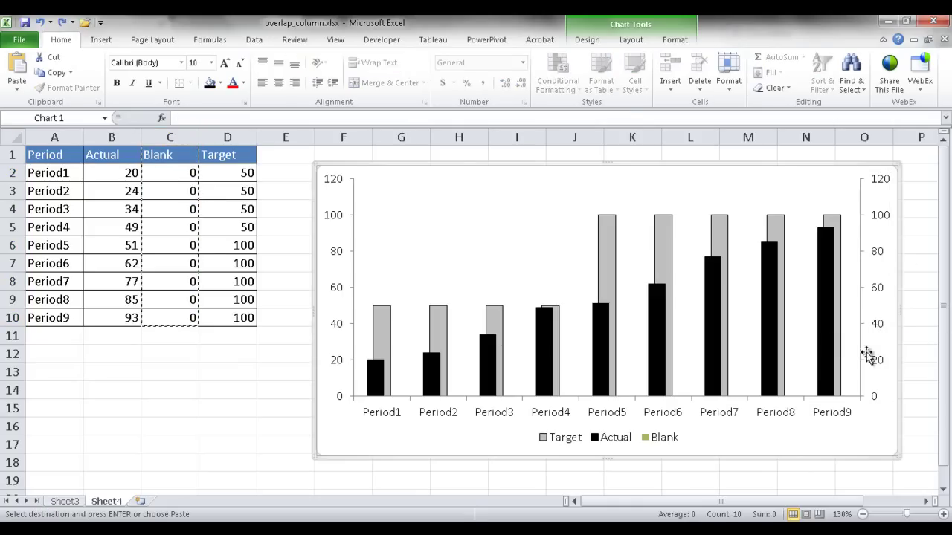
Step: Delete the secondary vertical axis and the primary vertical axis from the chart
{"action": "left_click", "coordinate": [880, 329]}
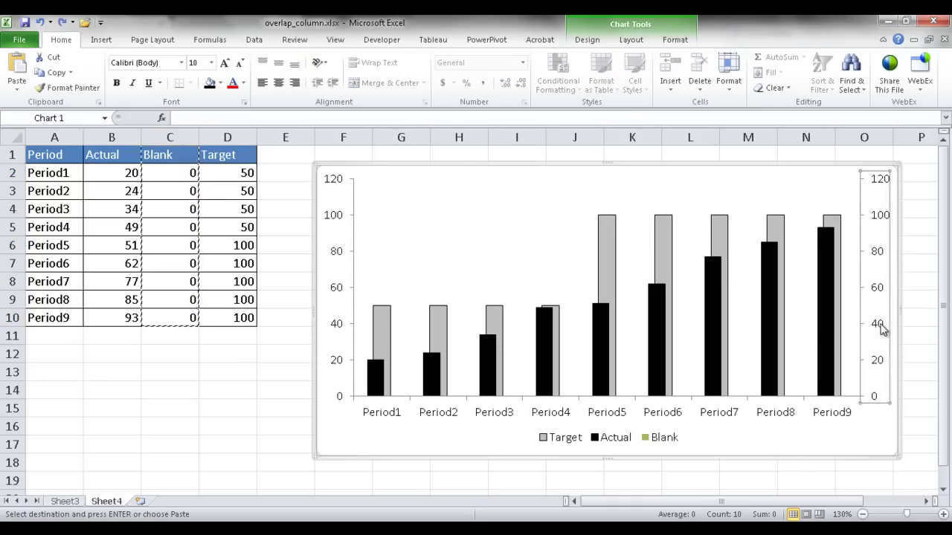
{"action": "key", "text": "Delete"}
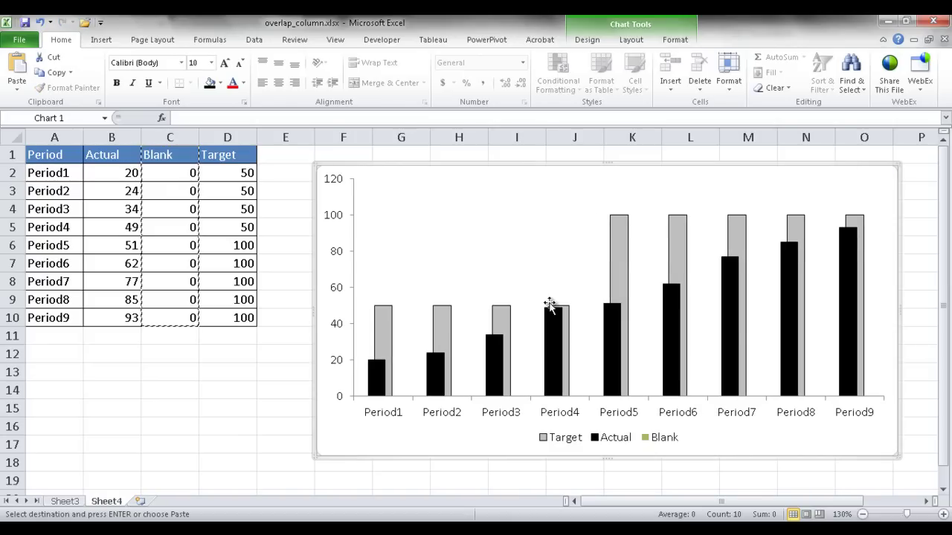
{"action": "left_click", "coordinate": [334, 255]}
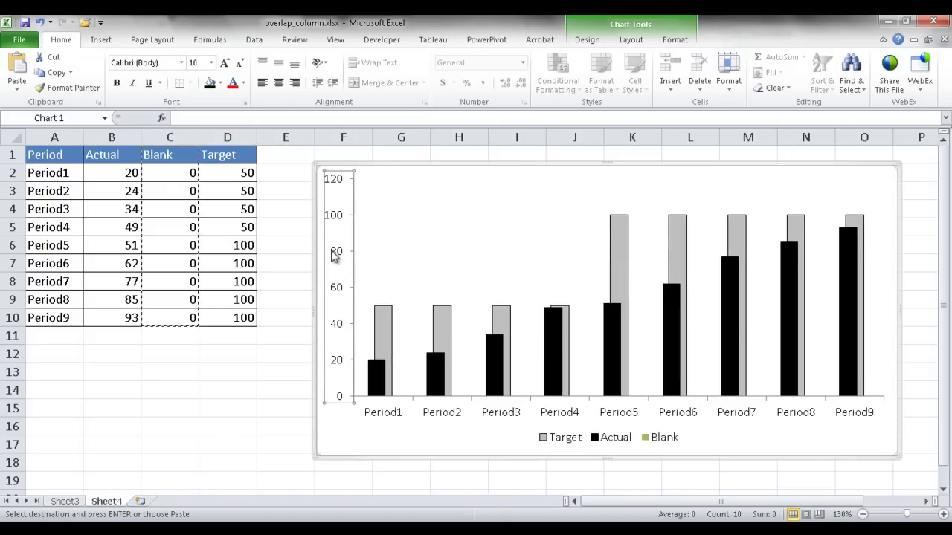
{"action": "key", "text": "Delete"}
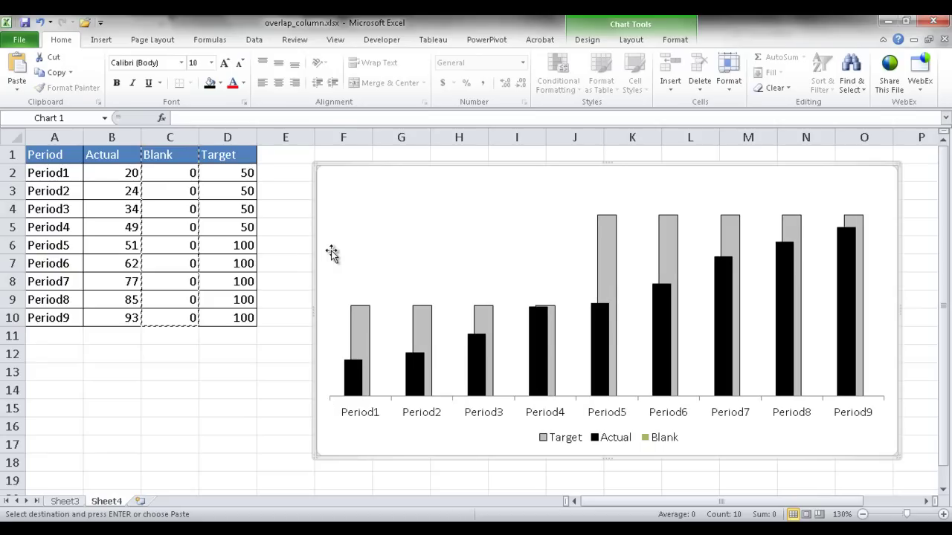
Step: Delete the chart legend and narrow the plot area from its left edge to leave blank space beside the Period1 columns
{"action": "left_click", "coordinate": [593, 442]}
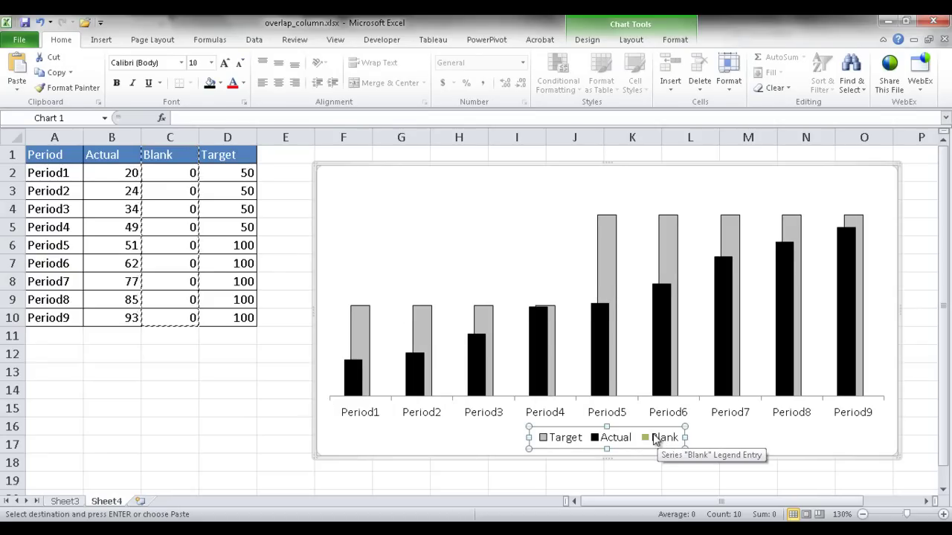
{"action": "key", "text": "Delete"}
{"action": "left_click", "coordinate": [513, 301]}
{"action": "left_click_drag", "start_coordinate": [330, 301], "coordinate": [397, 302]}
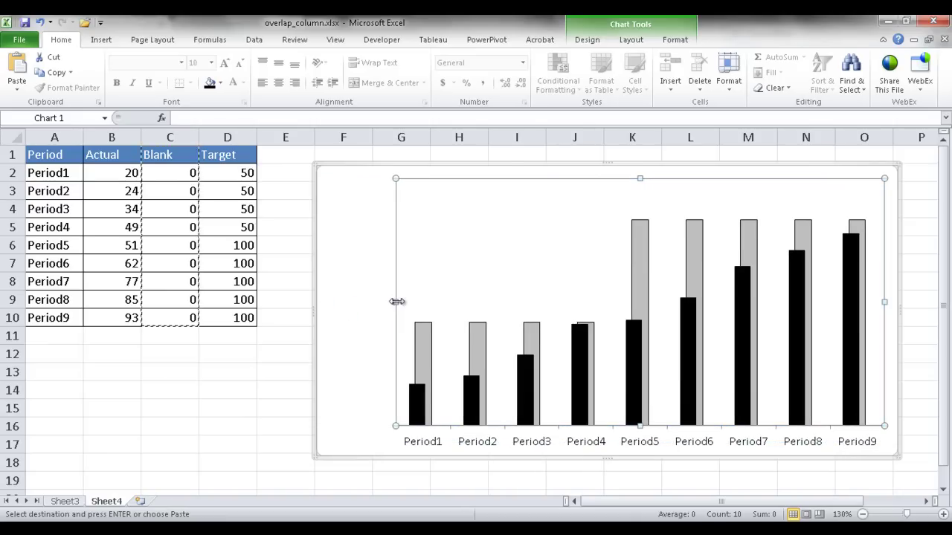
Step: Insert a small text box reading "Target" in the chart, just above and left of the Period1 columns
{"action": "mouse_move", "coordinate": [416, 394]}
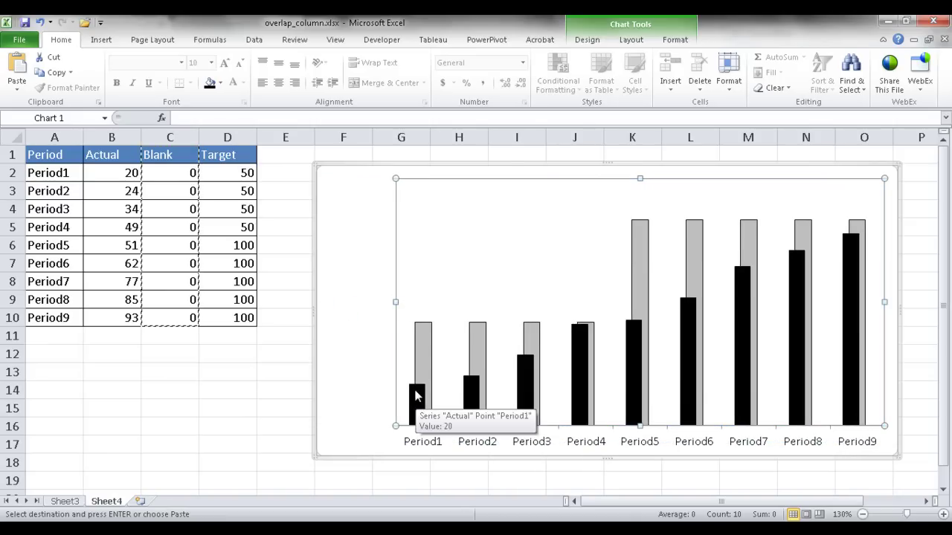
{"action": "left_click", "coordinate": [424, 347]}
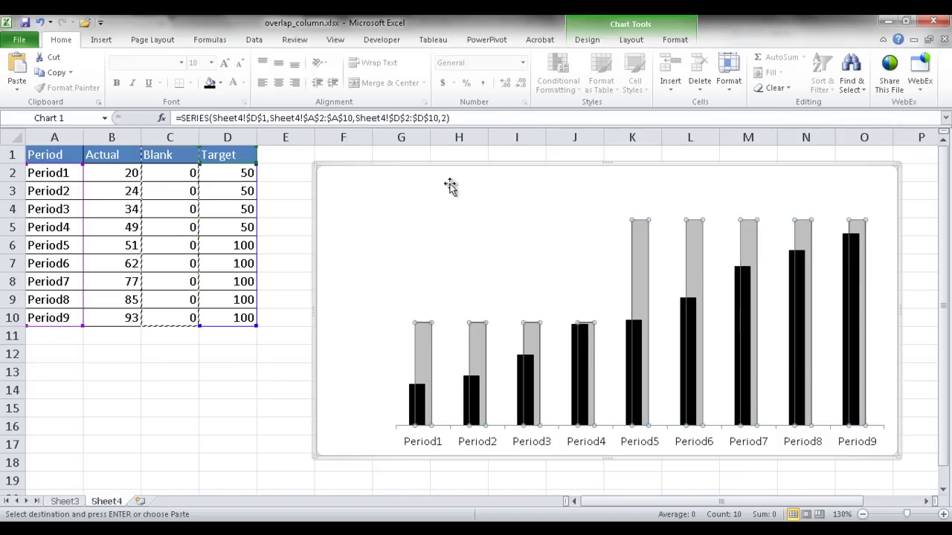
{"action": "left_click", "coordinate": [101, 39]}
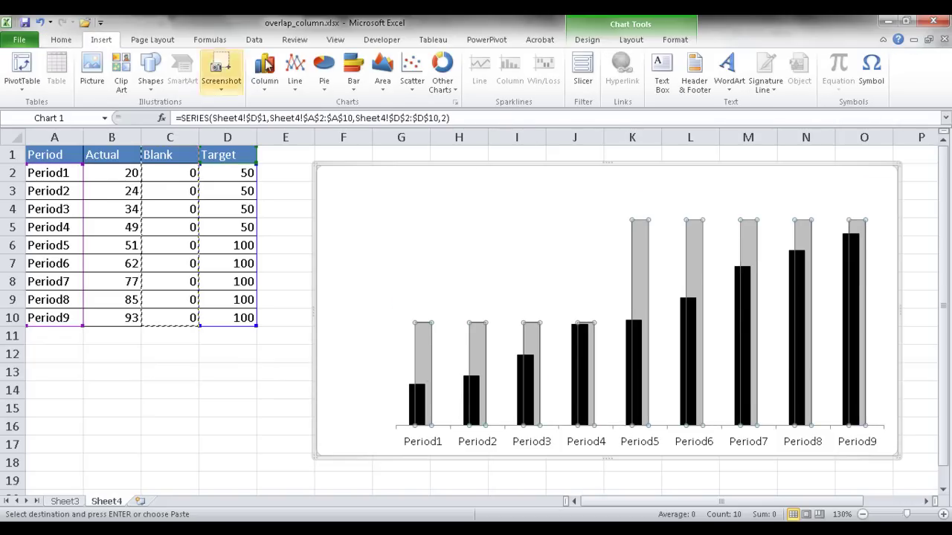
{"action": "left_click", "coordinate": [661, 74]}
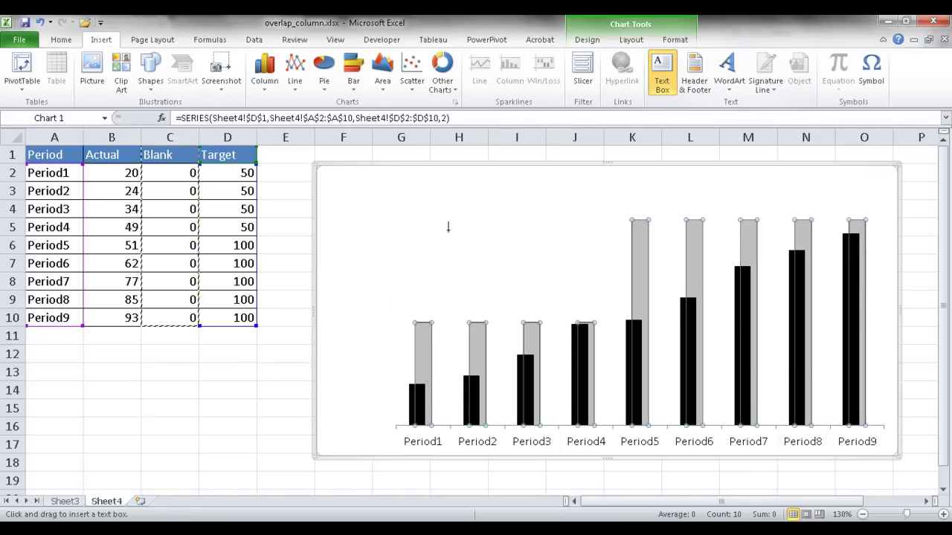
{"action": "left_click_drag", "start_coordinate": [362, 281], "coordinate": [406, 307]}
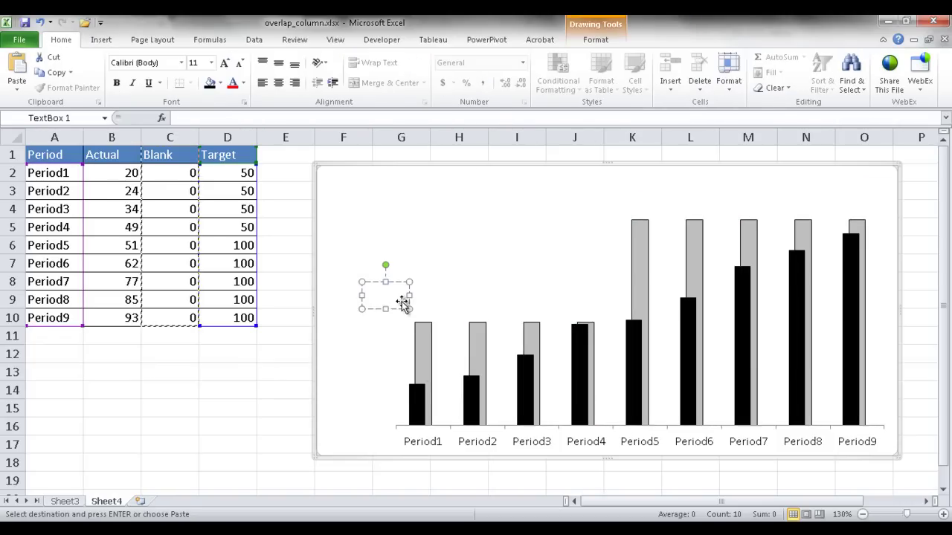
{"action": "type", "text": "Tar"}
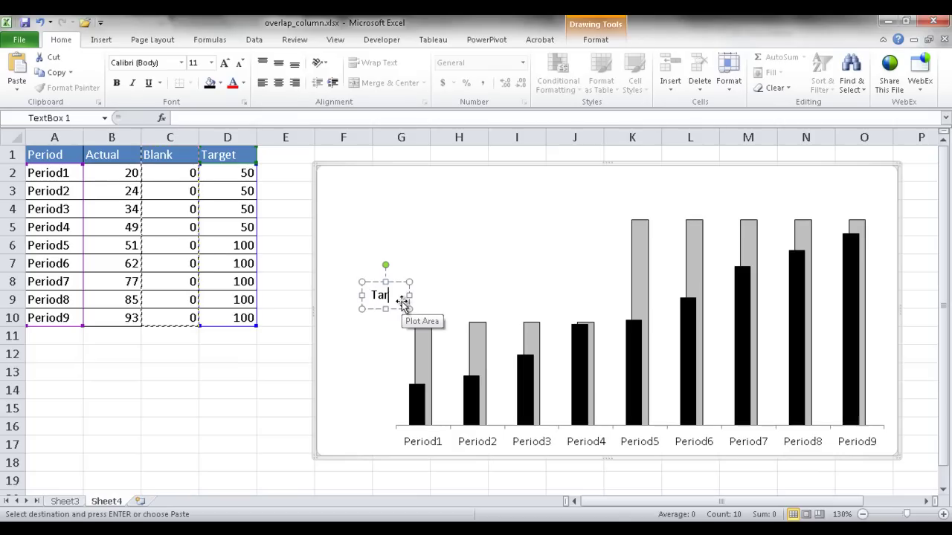
{"action": "type", "text": "get"}
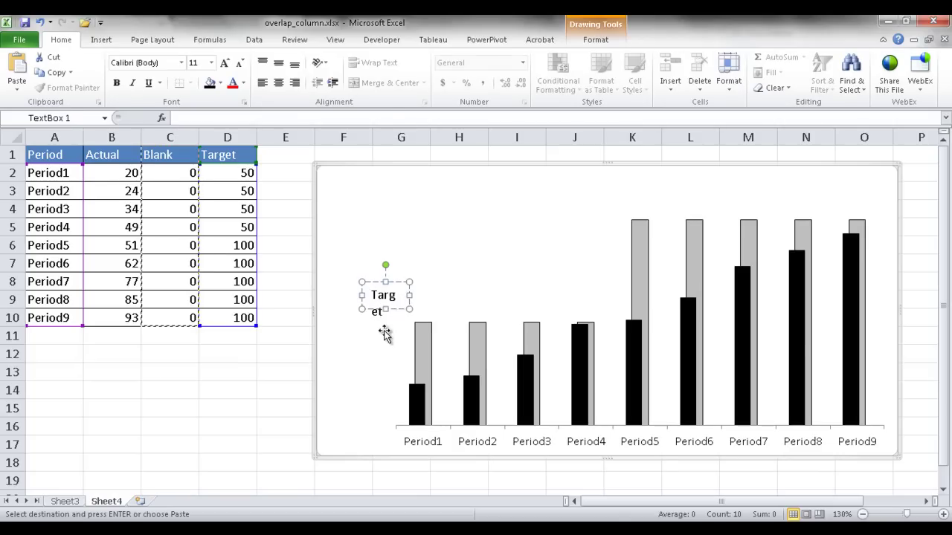
Step: Widen the Target text box to fit its word on one line and place it beside the top of the Period1 Target column
{"action": "left_click", "coordinate": [393, 308]}
{"action": "left_click", "coordinate": [390, 301]}
{"action": "left_click", "coordinate": [389, 301]}
{"action": "mouse_move", "coordinate": [401, 295]}
{"action": "left_mouse_down"}
{"action": "mouse_move", "coordinate": [420, 295]}
{"action": "mouse_move", "coordinate": [397, 295]}
{"action": "mouse_move", "coordinate": [407, 302]}
{"action": "left_mouse_up"}
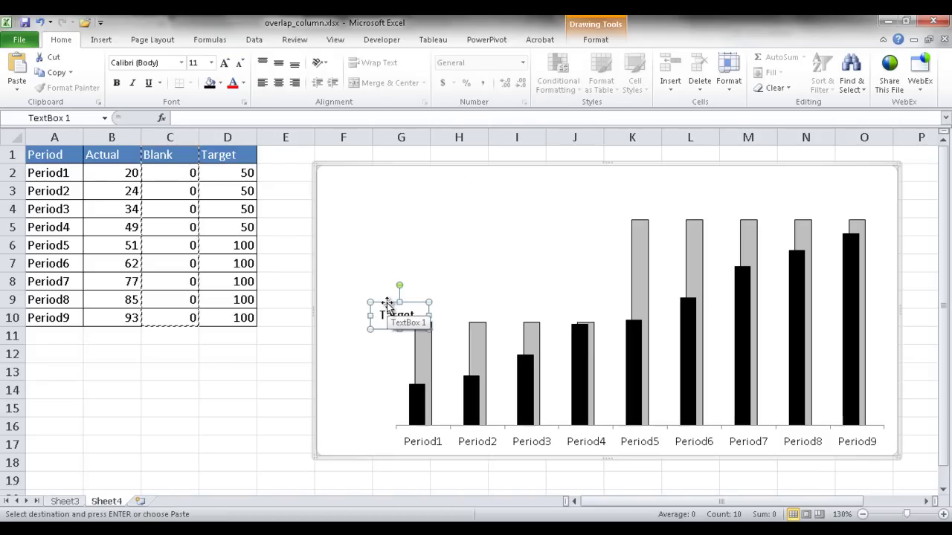
Step: Duplicate the Target label, place the copy beside the top of the Period1 Actual column, and change its text to "Actual"
{"action": "key", "text": "ctrl+d"}
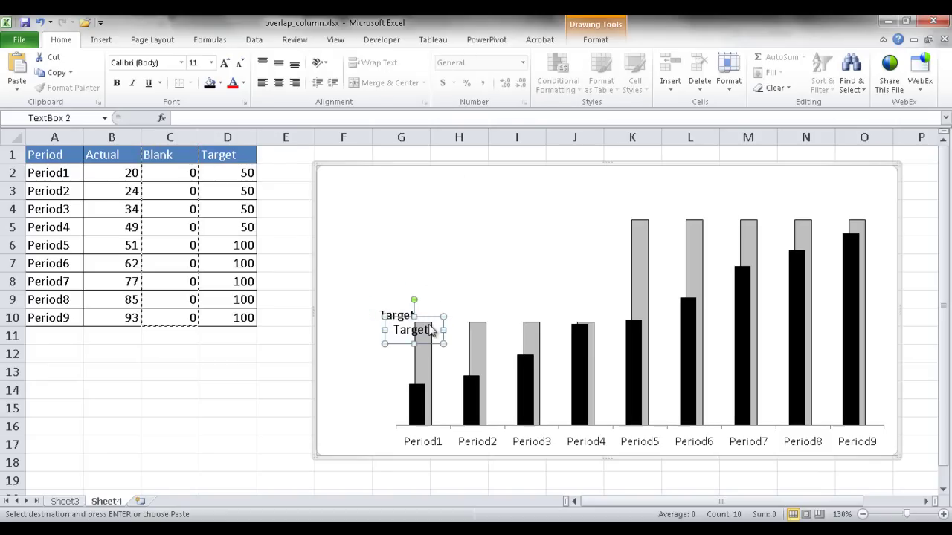
{"action": "left_click_drag", "start_coordinate": [431, 316], "coordinate": [411, 363]}
{"action": "double_click", "coordinate": [397, 379]}
{"action": "type", "text": "Actual"}
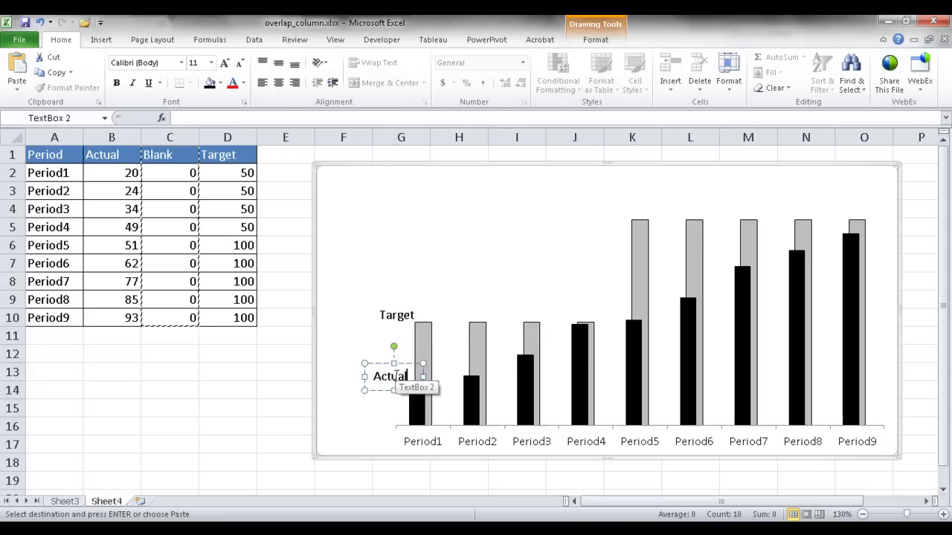
{"action": "left_click", "coordinate": [384, 409]}
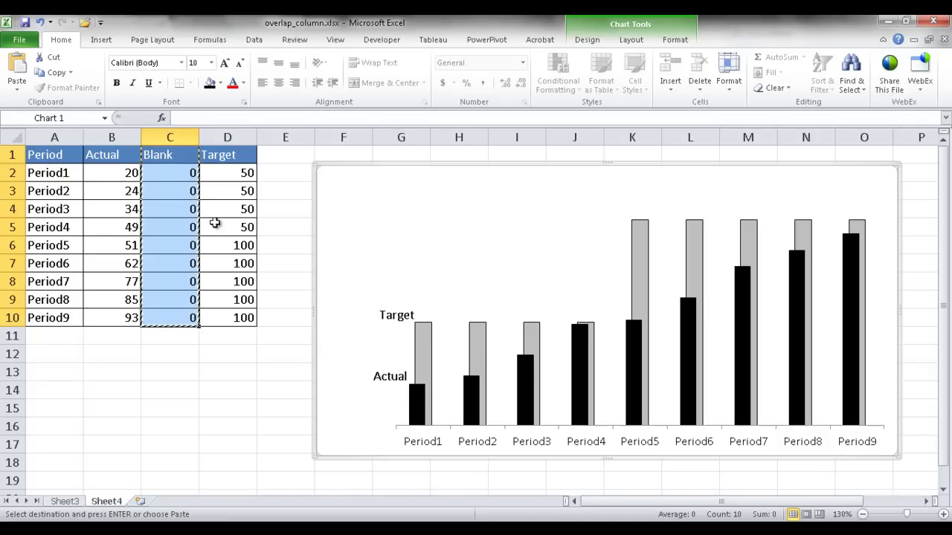
Step: Clear the copy marquee and shrink the Blank column C to a thin sliver without hiding it
{"action": "left_click", "coordinate": [174, 351]}
{"action": "key", "text": "Escape"}
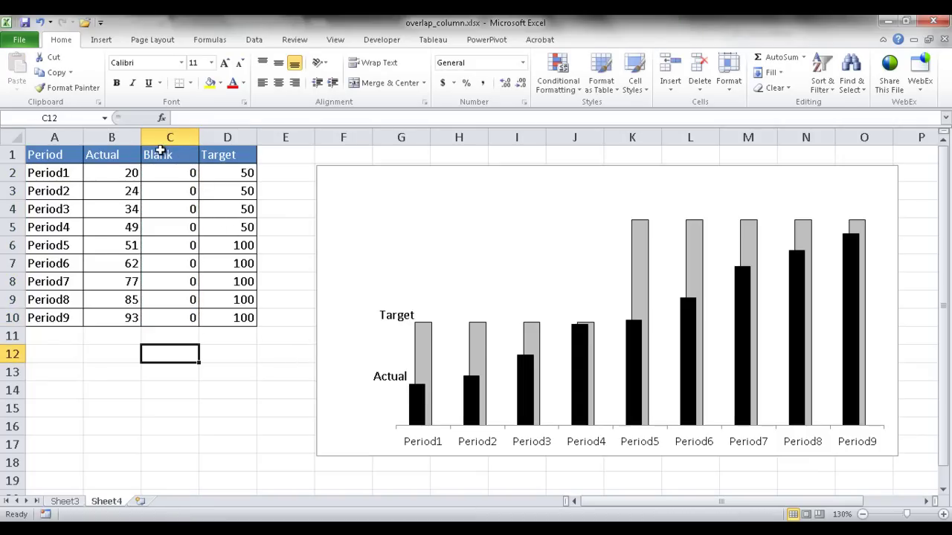
{"action": "left_click_drag", "start_coordinate": [198, 138], "coordinate": [144, 138]}
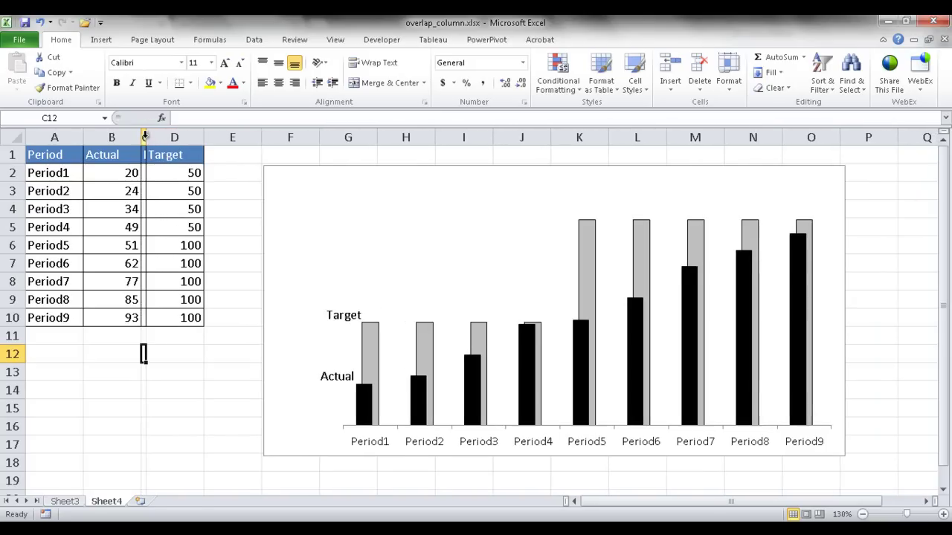
{"action": "left_click", "coordinate": [144, 137]}
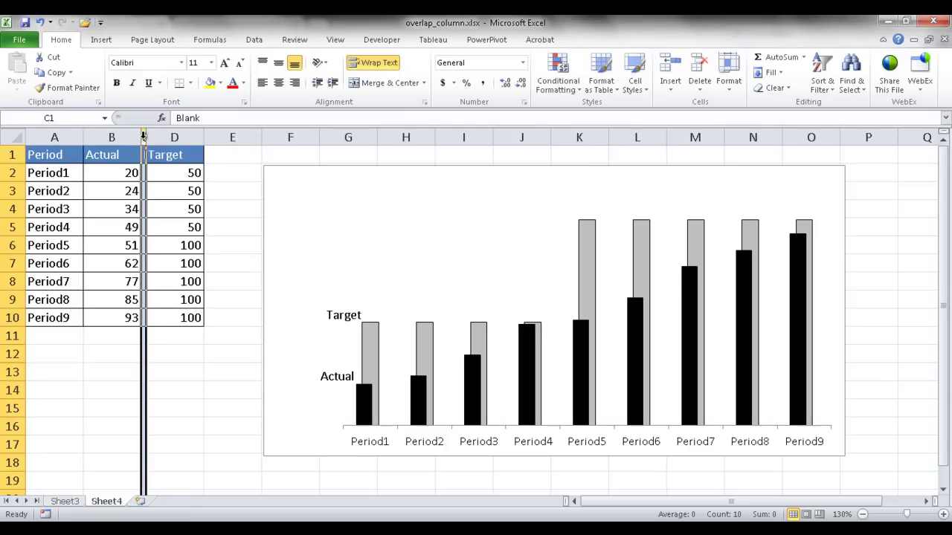
{"action": "left_click_drag", "start_coordinate": [148, 137], "coordinate": [146, 137]}
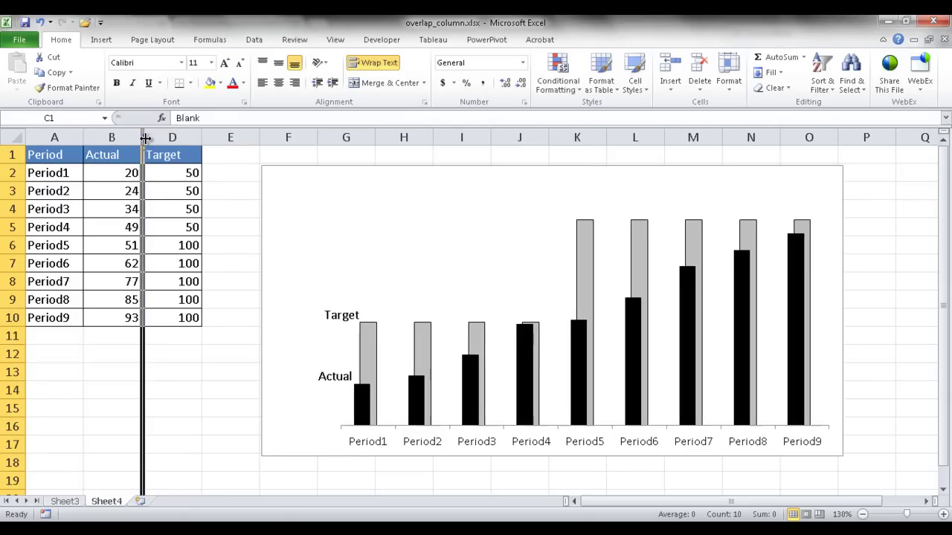
{"action": "right_click", "coordinate": [154, 137]}
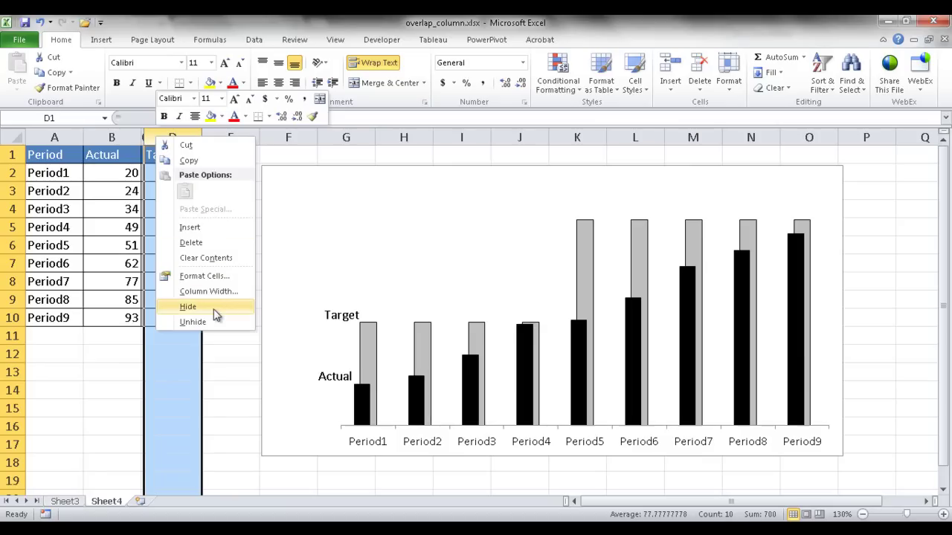
{"action": "key", "text": "Escape"}
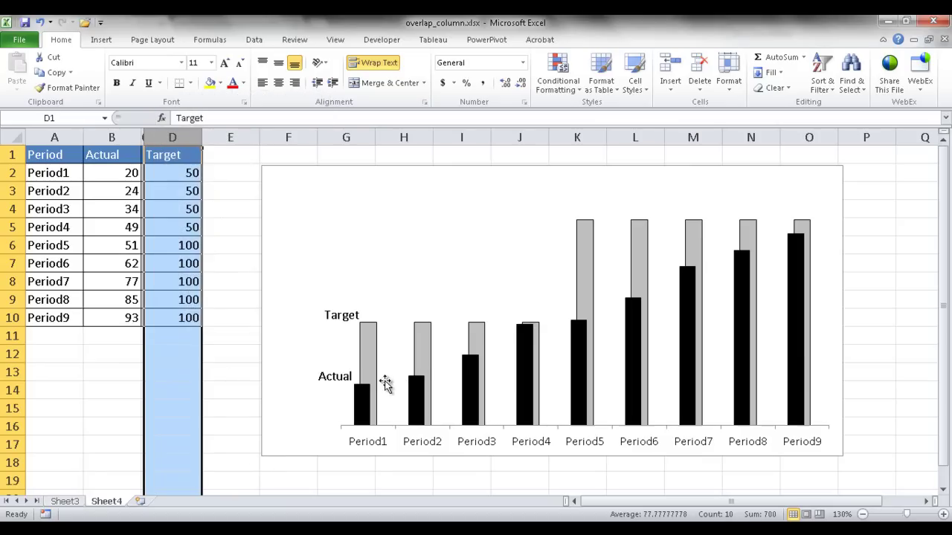
Step: Add a chart title above the plot area of the Actual versus Target column chart, reading "Sales", and deselect the chart
{"action": "left_click", "coordinate": [245, 314]}
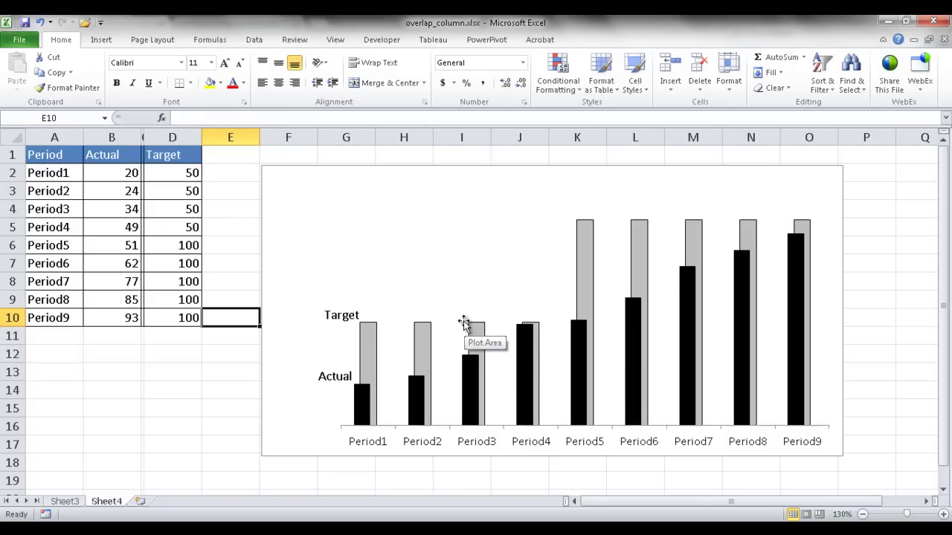
{"action": "left_click", "coordinate": [503, 227]}
{"action": "left_click", "coordinate": [629, 40]}
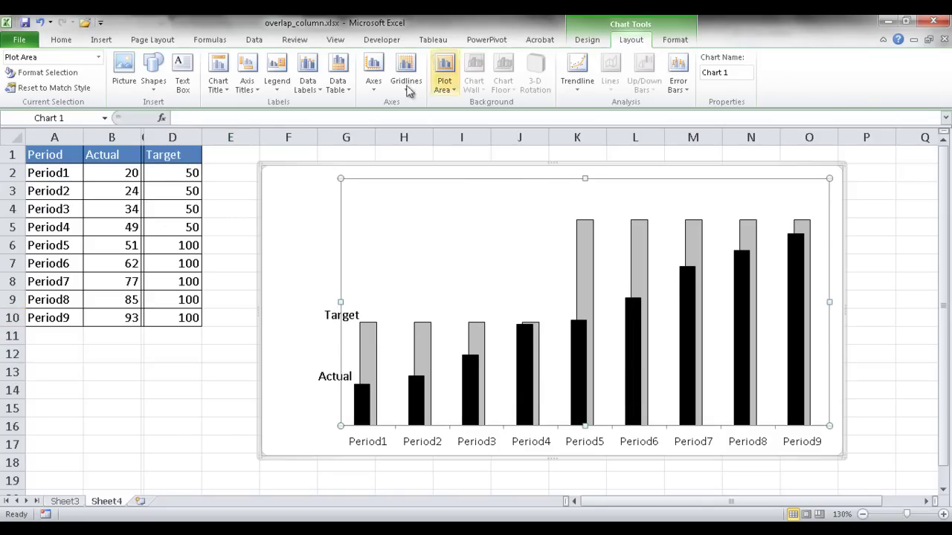
{"action": "left_click", "coordinate": [226, 87]}
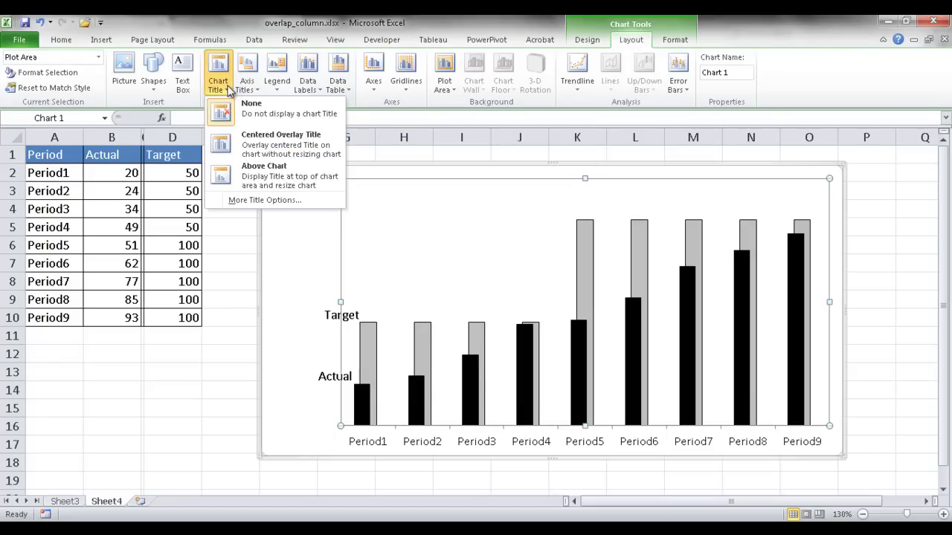
{"action": "left_click", "coordinate": [251, 171]}
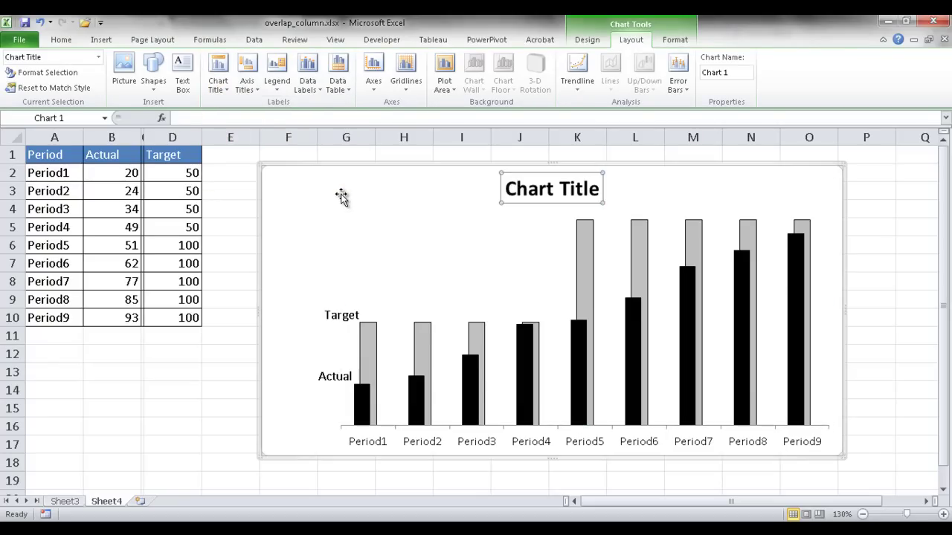
{"action": "type", "text": "Sales"}
{"action": "key", "text": "Return"}
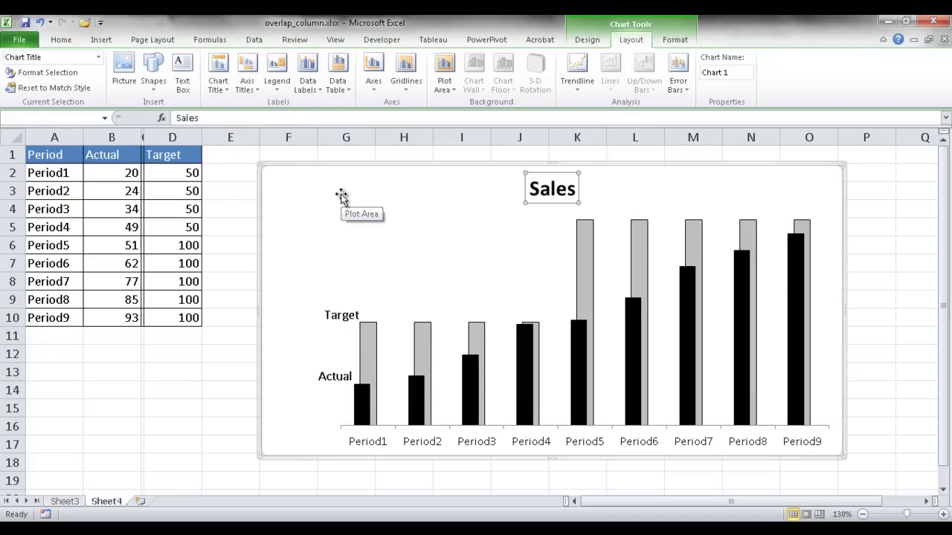
{"action": "left_click", "coordinate": [879, 275]}
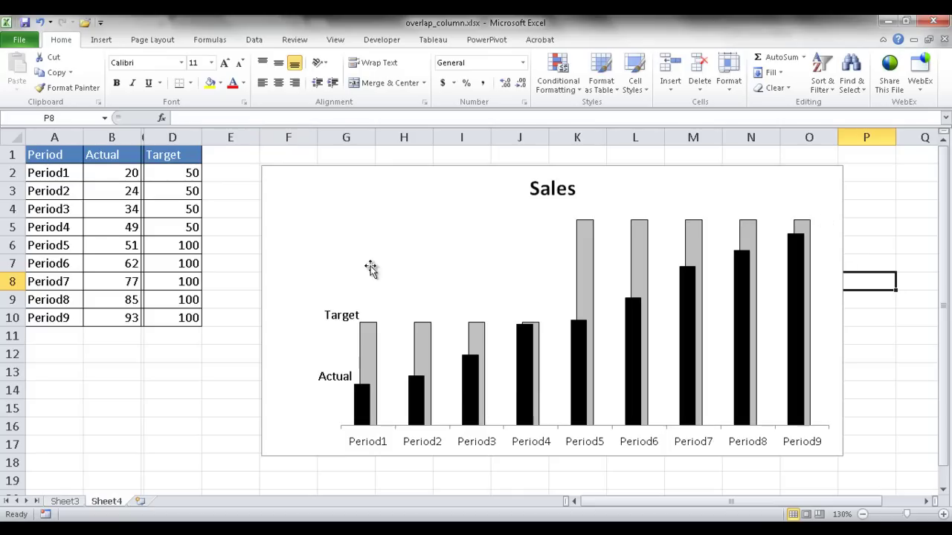
{"action": "mouse_move", "coordinate": [462, 388]}
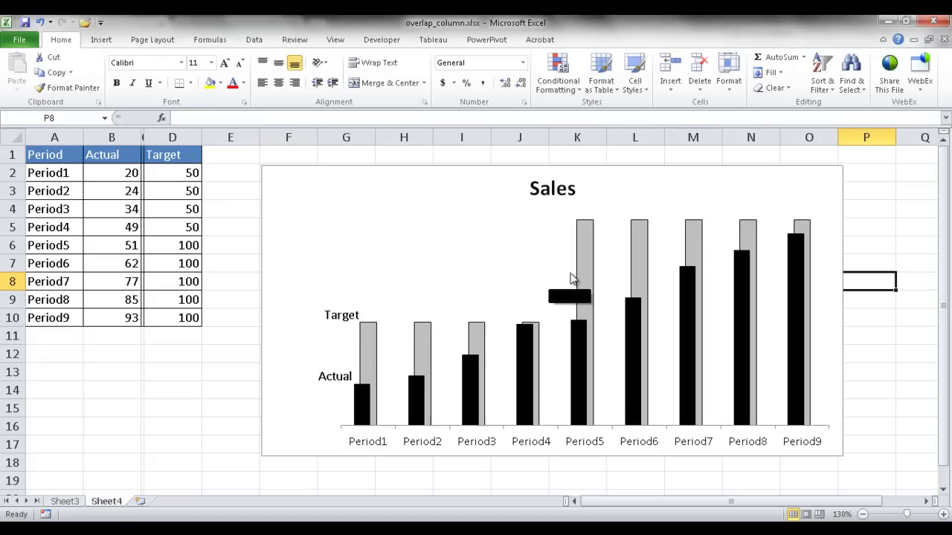
{"action": "mouse_move", "coordinate": [647, 273]}
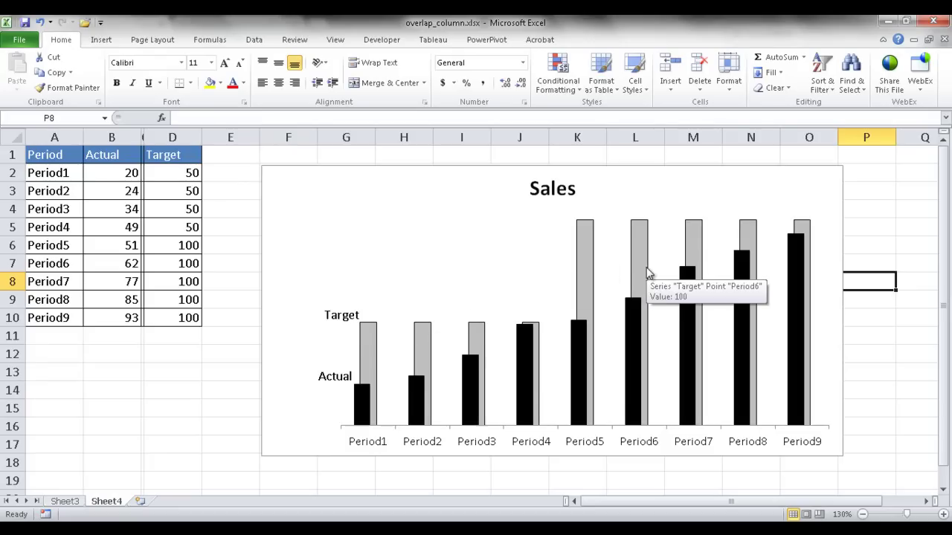
{"action": "mouse_move", "coordinate": [372, 361]}
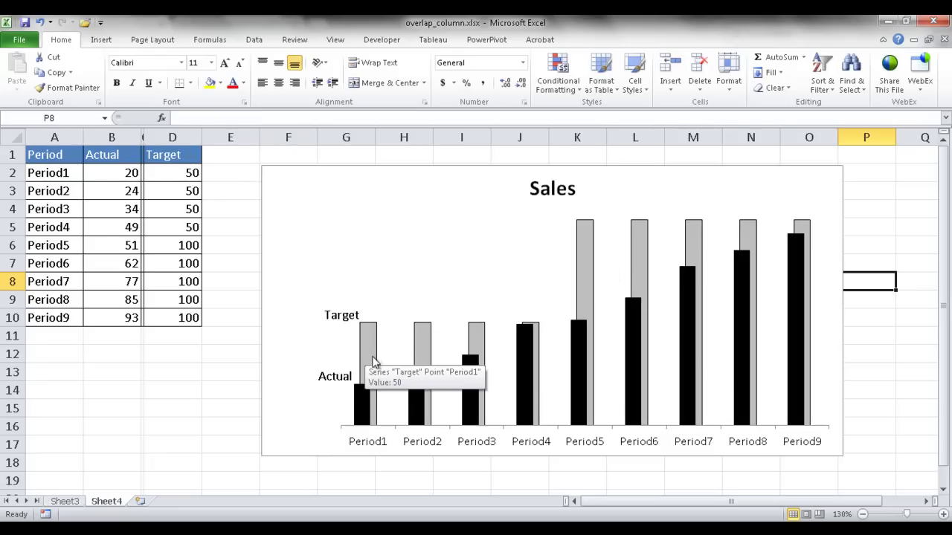